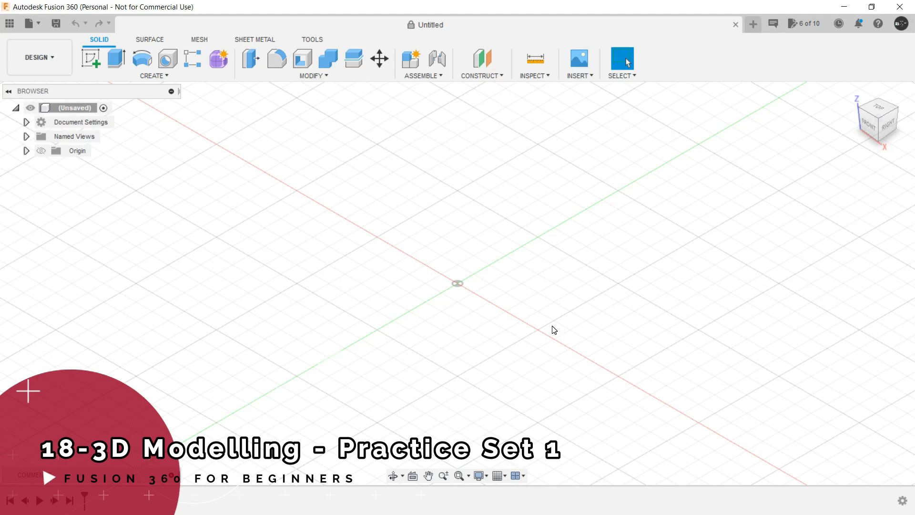
# Check the dimensions in the reference drawing and start a sketch on the horizontal XY plane.
pyautogui.hotkey('alt', 'Tab')
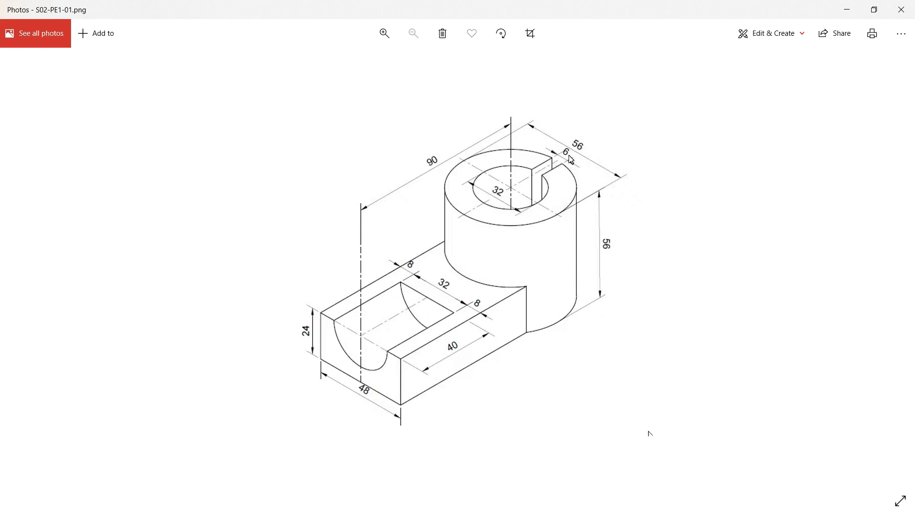
pyautogui.hotkey('alt', 'Tab')
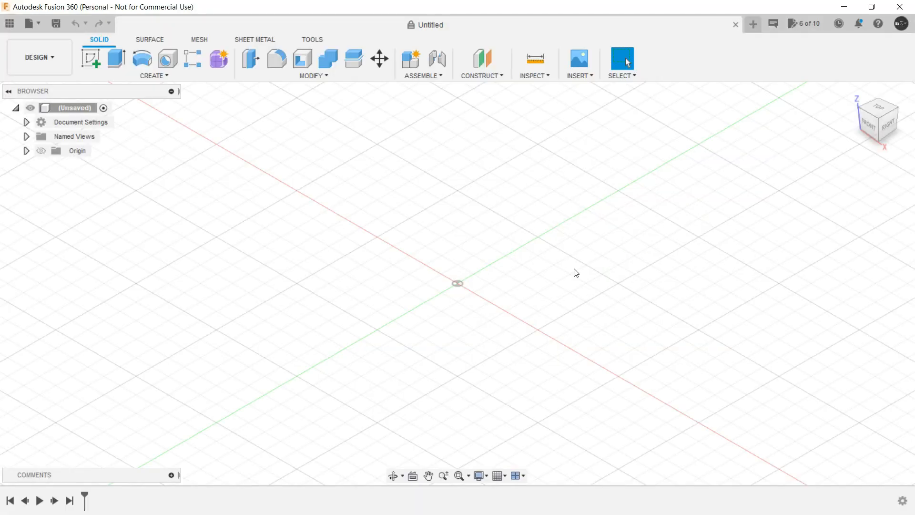
pyautogui.click(98, 60)
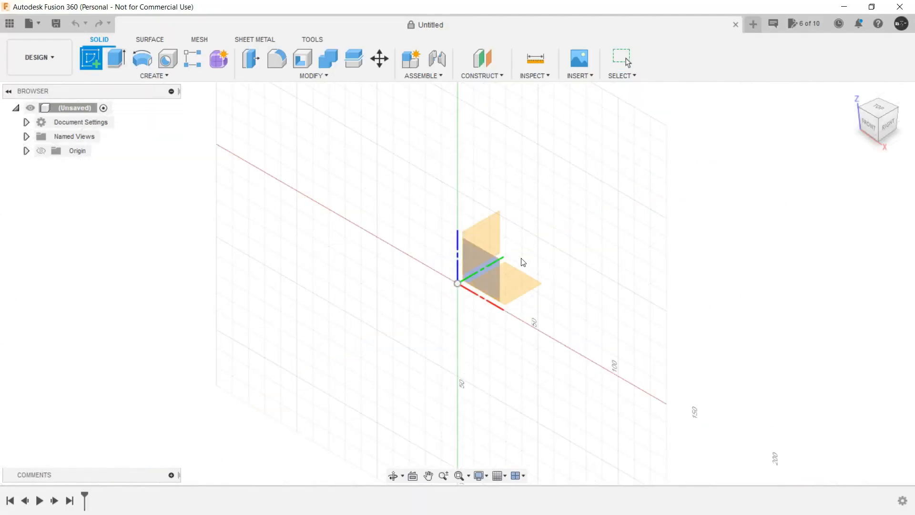
pyautogui.click(523, 284)
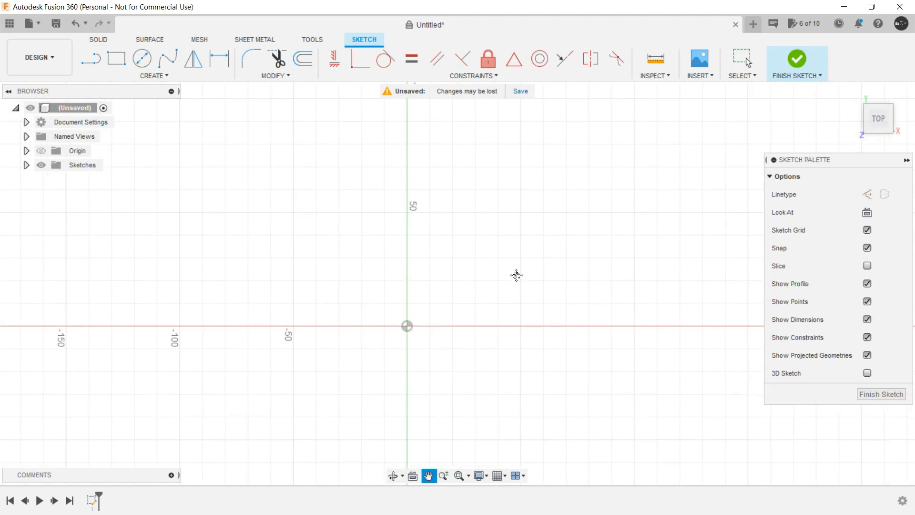
# Draw a 32 mm diameter circle centred on the origin, checking the bore size in the reference drawing.
pyautogui.click(142, 59)
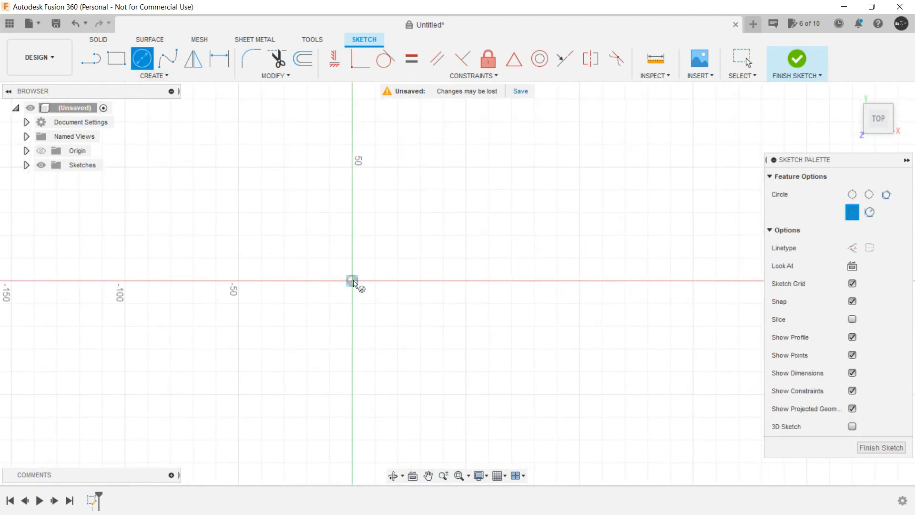
pyautogui.click(353, 284)
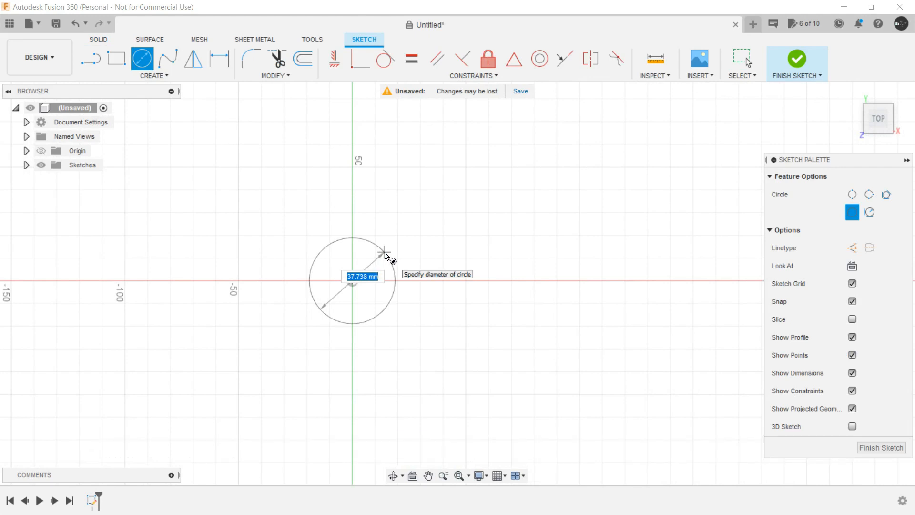
pyautogui.hotkey('alt', 'Tab')
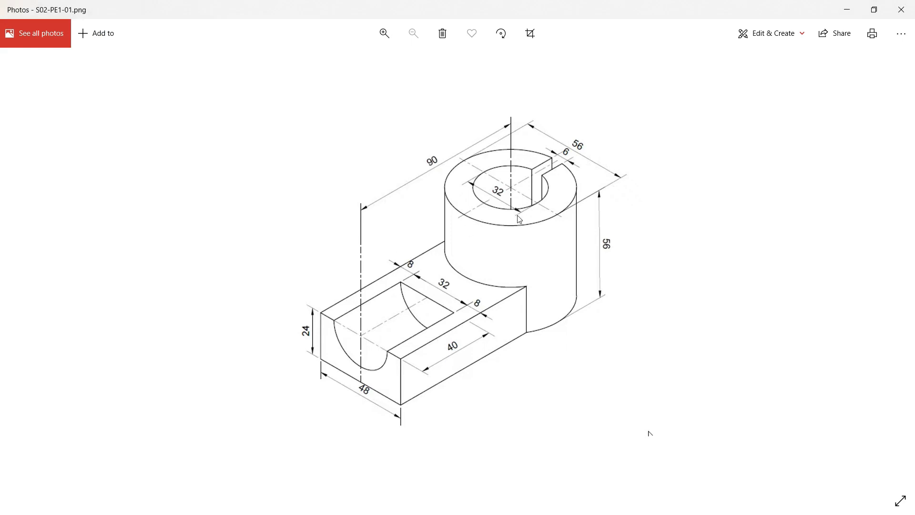
pyautogui.hotkey('alt', 'Tab')
pyautogui.write('32')
pyautogui.press('Return')
pyautogui.press('Escape')
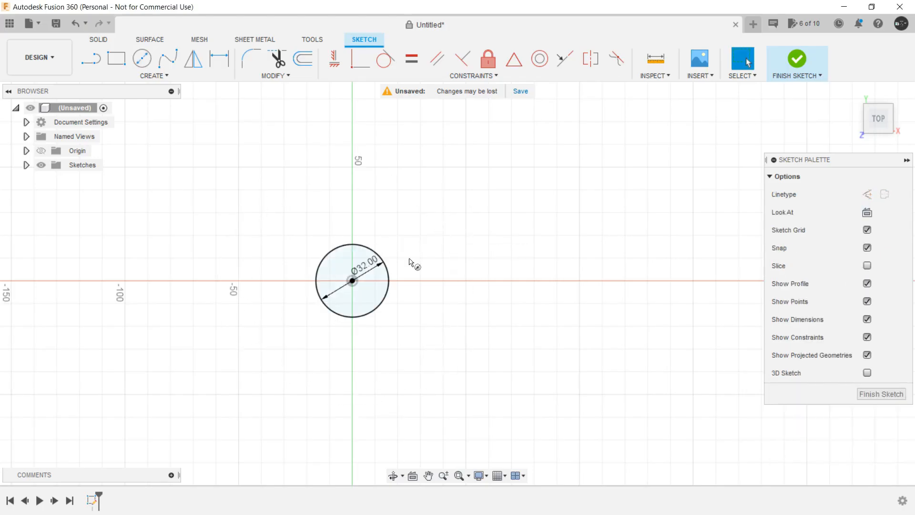
# Add a concentric 56 mm diameter circle at the origin and finish the sketch.
pyautogui.press('c')
pyautogui.click(353, 281)
pyautogui.write('56')
pyautogui.press('Return')
pyautogui.press('Escape')
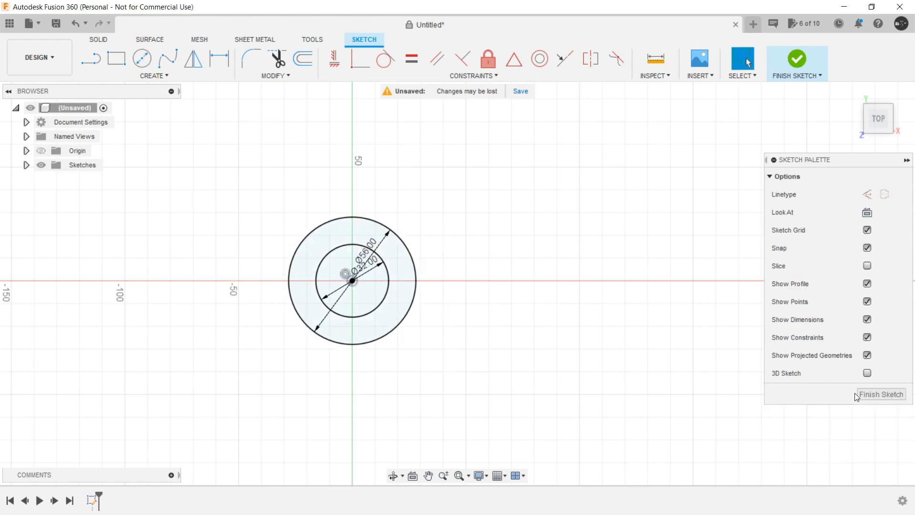
pyautogui.click(899, 392)
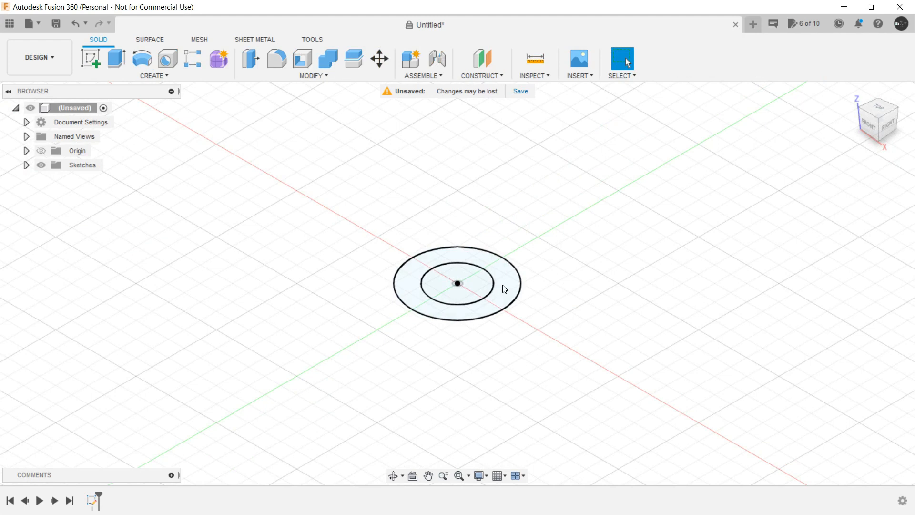
# Extrude the ring profile between the two circles upward 56 mm as a new body.
pyautogui.click(503, 285)
pyautogui.rightClick(503, 285)
pyautogui.click(525, 268)
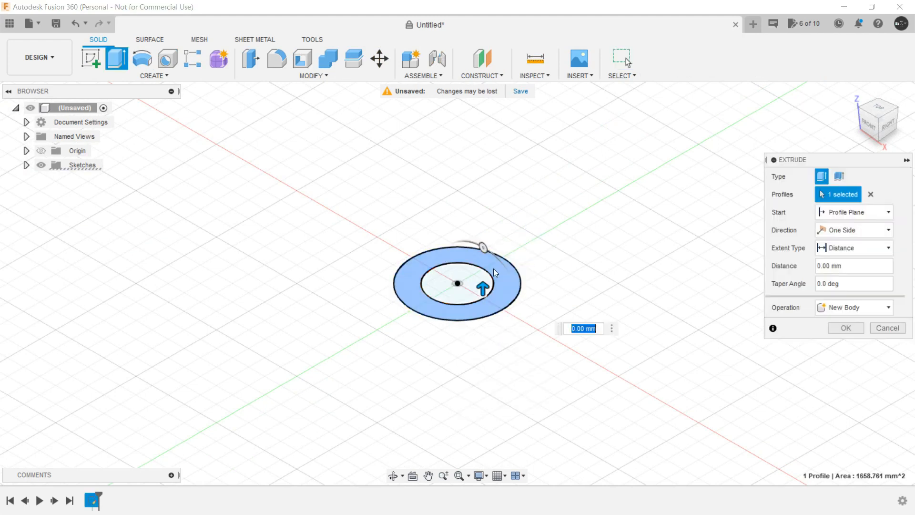
pyautogui.moveTo(483, 287); pyautogui.dragTo(483, 226)
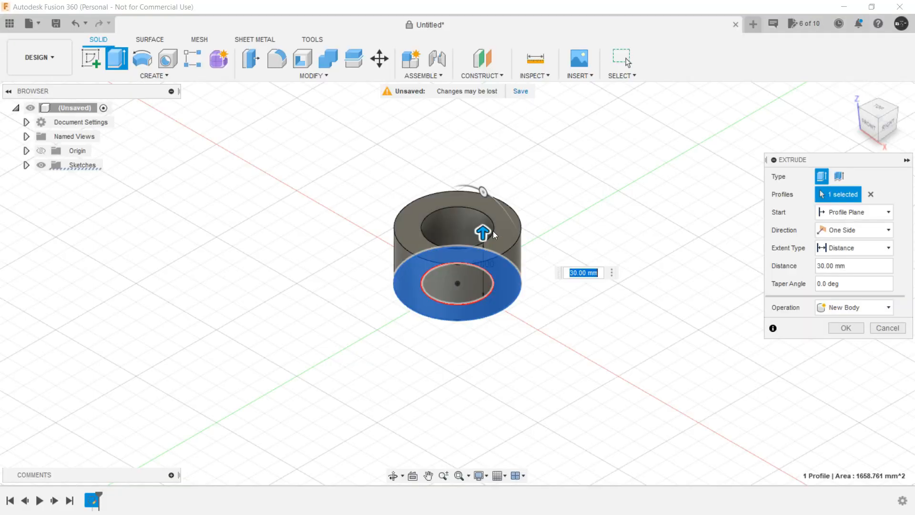
pyautogui.write('56')
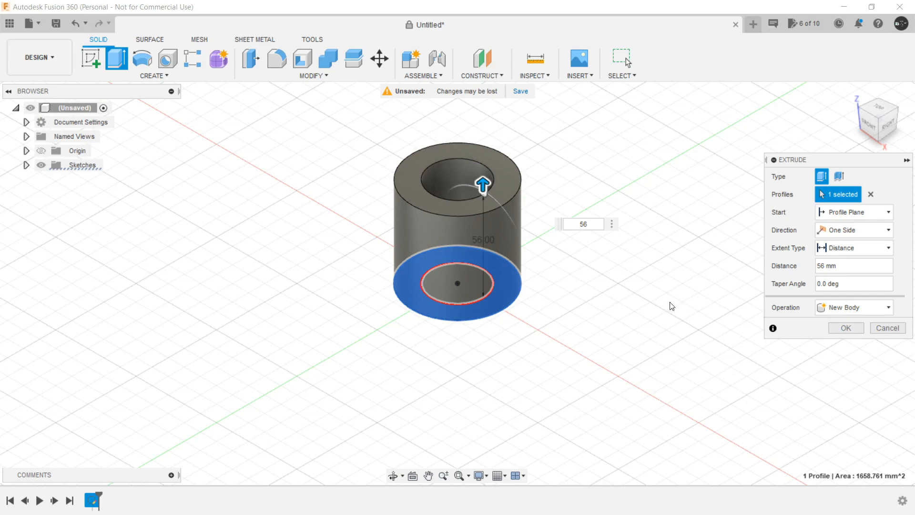
pyautogui.click(848, 328)
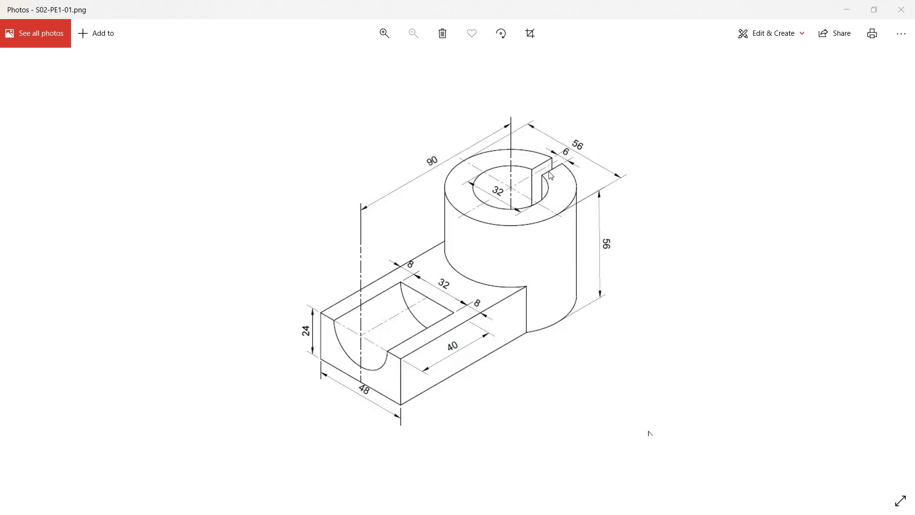
# Start a new sketch on the top annular face of the hollow cylinder.
pyautogui.hotkey('alt', 'Tab')
pyautogui.click(507, 175)
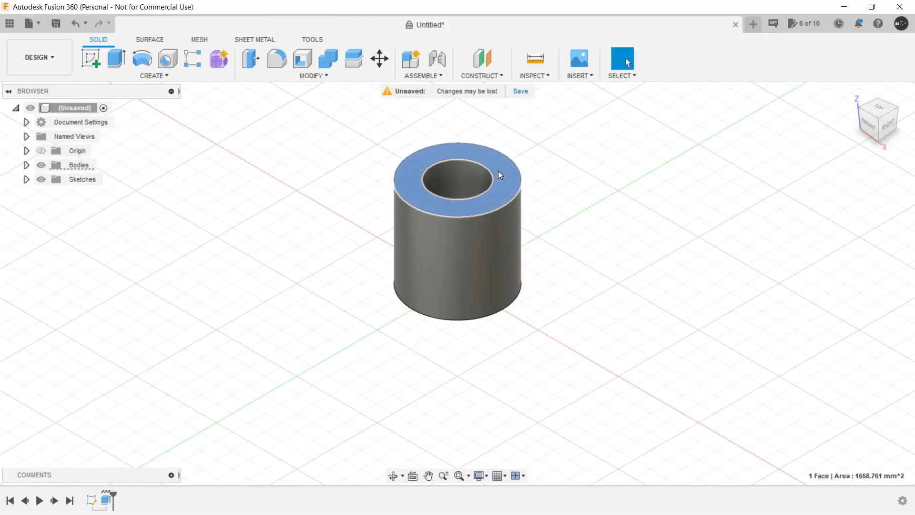
pyautogui.click(96, 60)
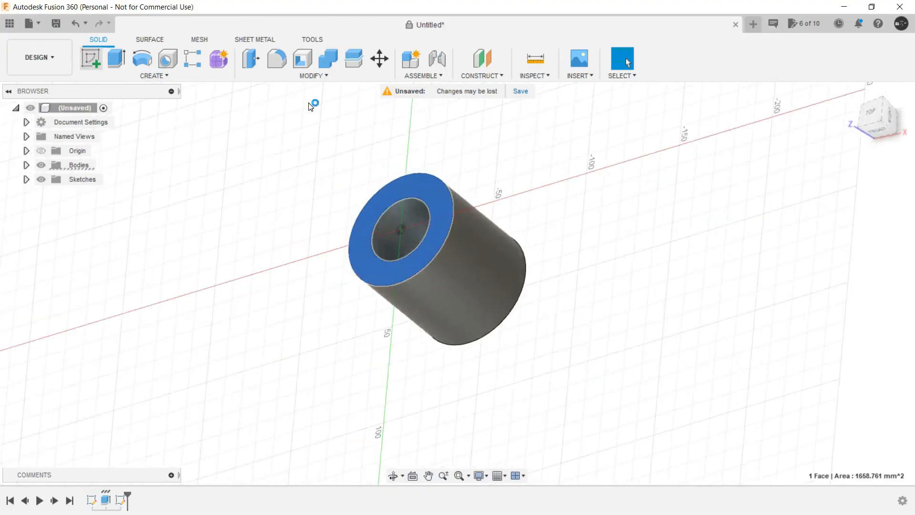
pyautogui.scroll(5, 510, 203)
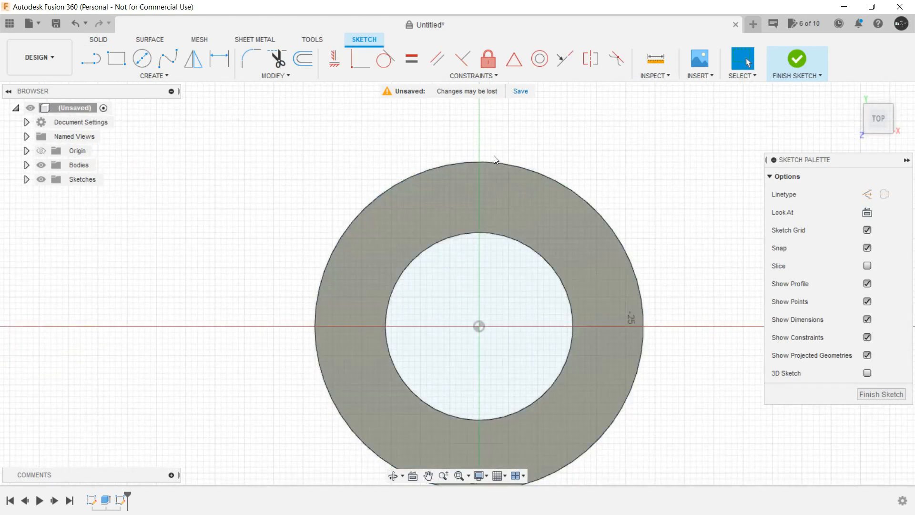
pyautogui.click(474, 173)
# Draw a center rectangle 6 mm wide and 18 mm long across the ring wall on the positive Y axis, and finish the sketch.
pyautogui.click(143, 76)
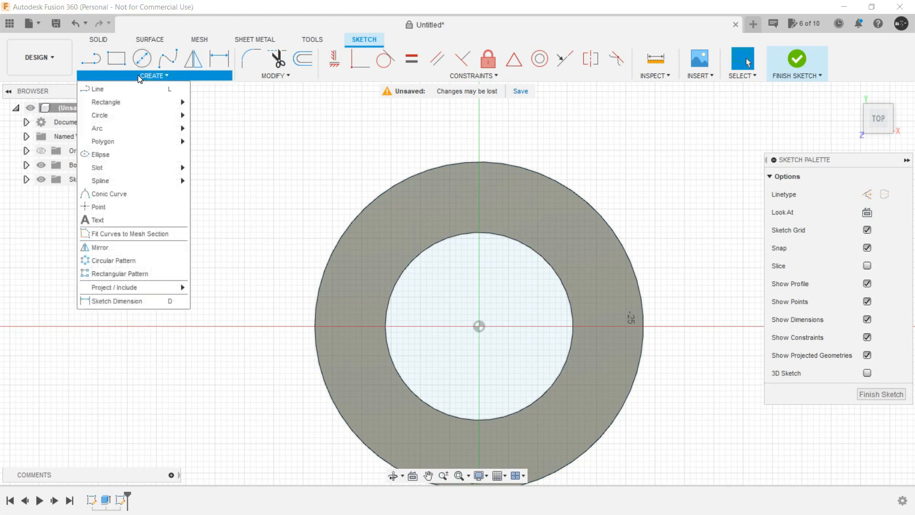
pyautogui.moveTo(184, 104)
pyautogui.click(220, 127)
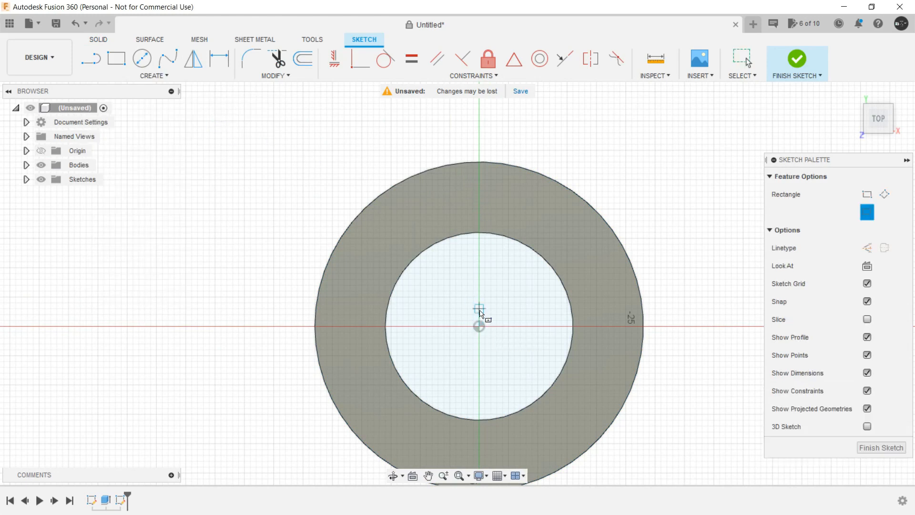
pyautogui.click(481, 198)
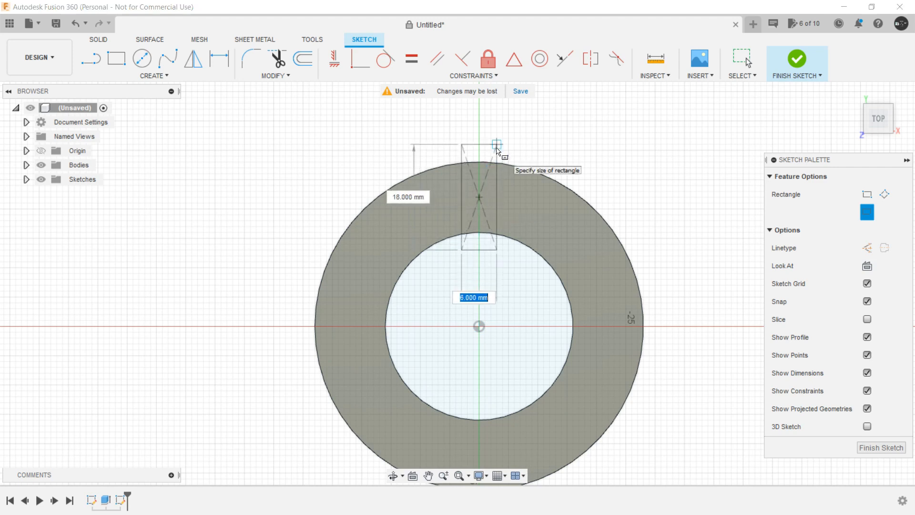
pyautogui.hotkey('alt', 'Tab')
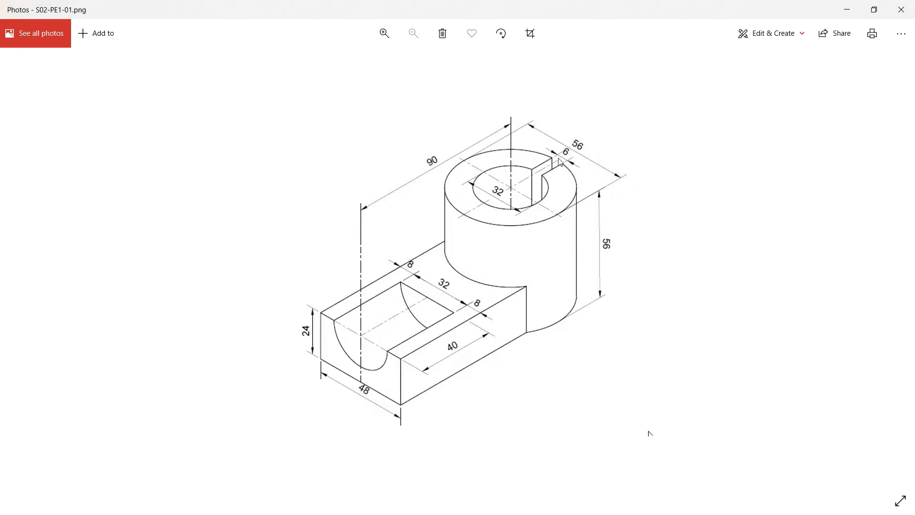
pyautogui.hotkey('alt', 'Tab')
pyautogui.write('6')
pyautogui.press('Tab')
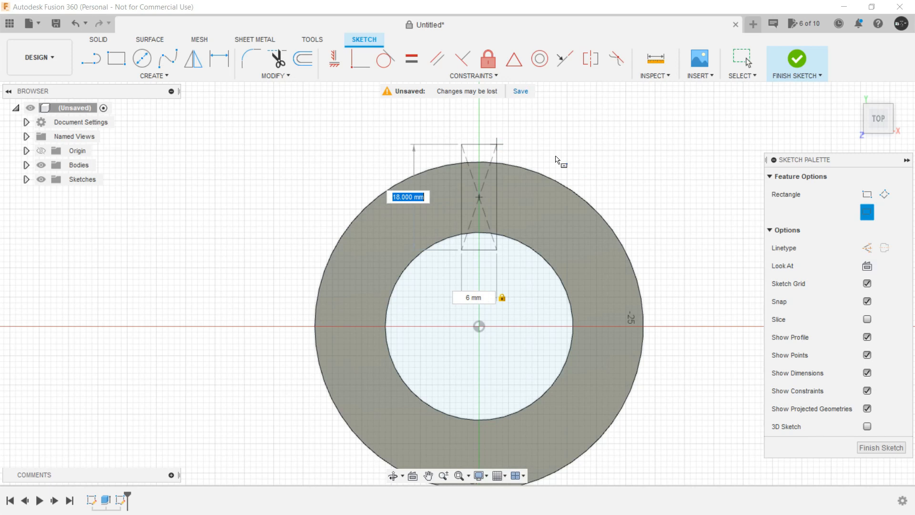
pyautogui.press('Return')
pyautogui.click(887, 393)
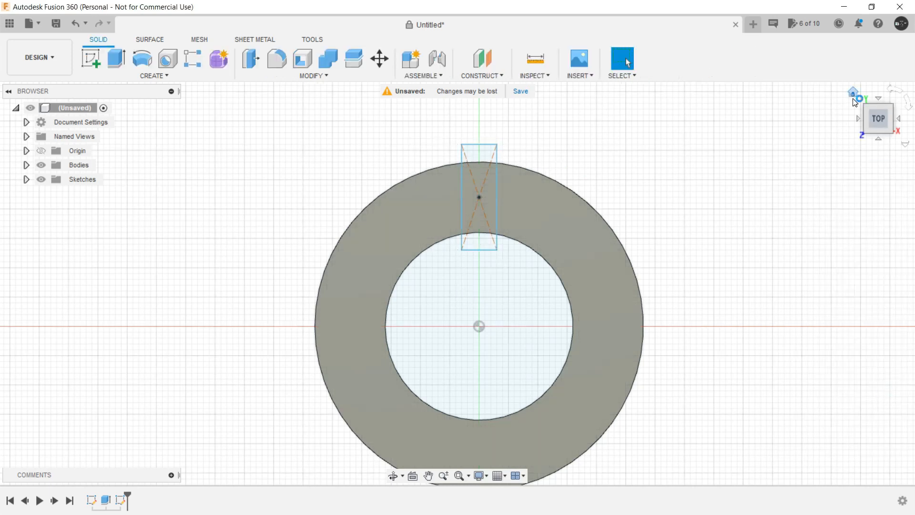
# Extrude the rectangle area inside the ring wall downward as a Cut with extent All to slot the cylinder along its full height.
pyautogui.click(854, 93)
pyautogui.scroll(5, 498, 174)
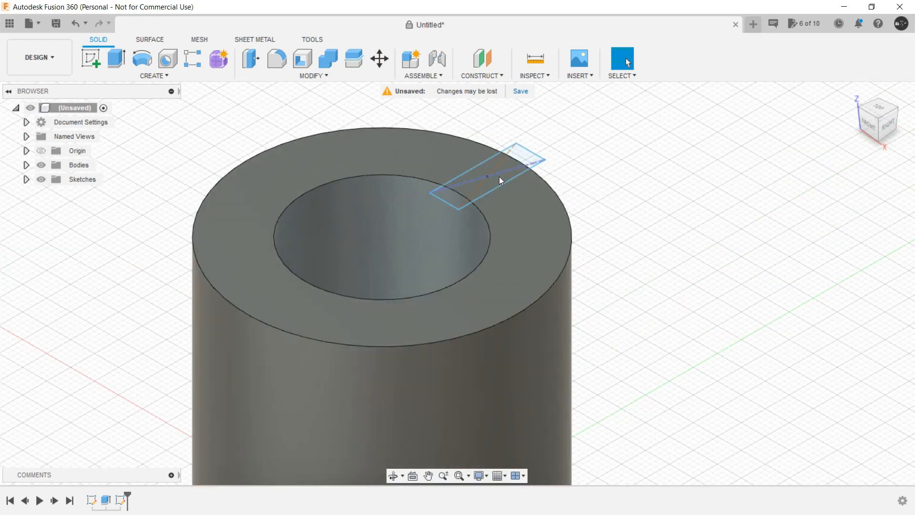
pyautogui.click(500, 180)
pyautogui.rightClick(500, 180)
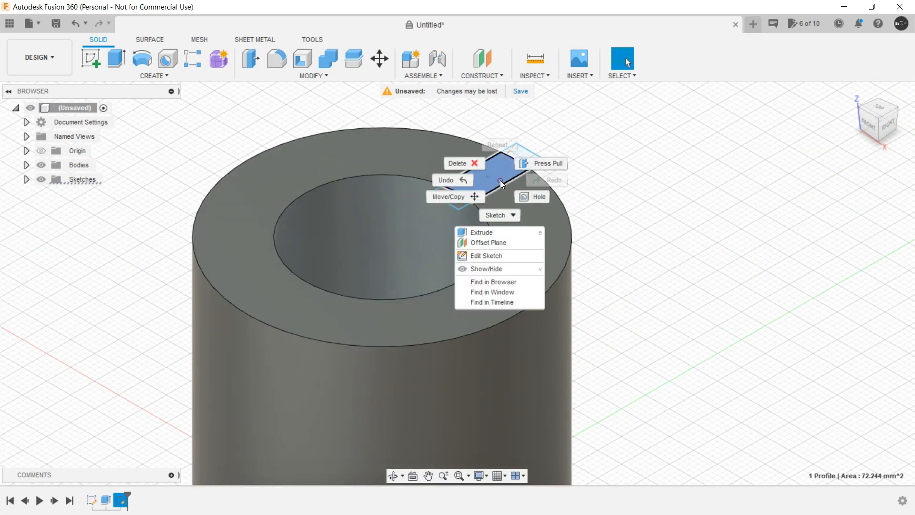
pyautogui.click(527, 168)
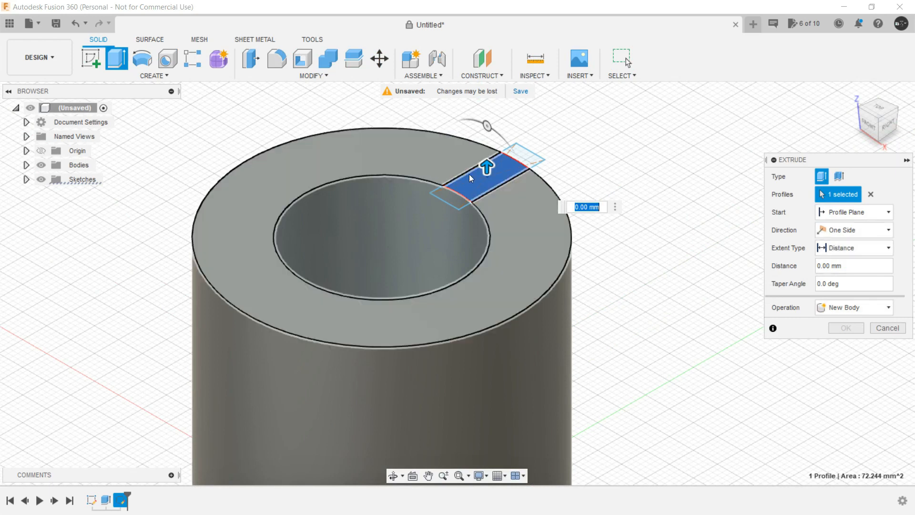
pyautogui.moveTo(487, 167); pyautogui.dragTo(487, 220)
pyautogui.click(844, 308)
pyautogui.click(844, 308)
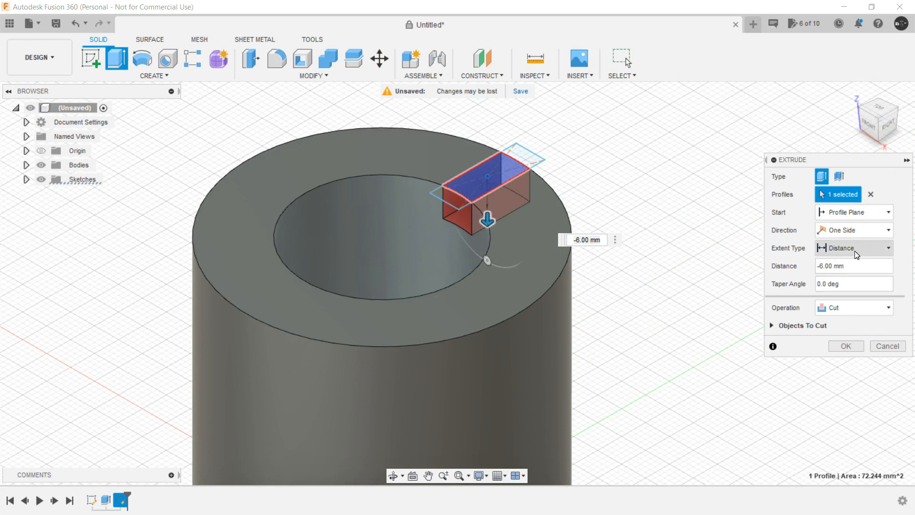
pyautogui.click(854, 250)
pyautogui.click(847, 295)
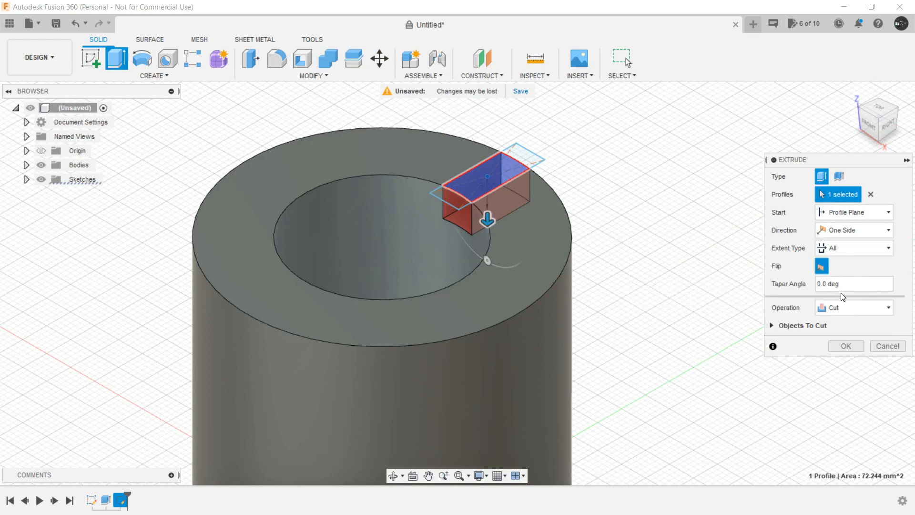
pyautogui.scroll(-6, 653, 371)
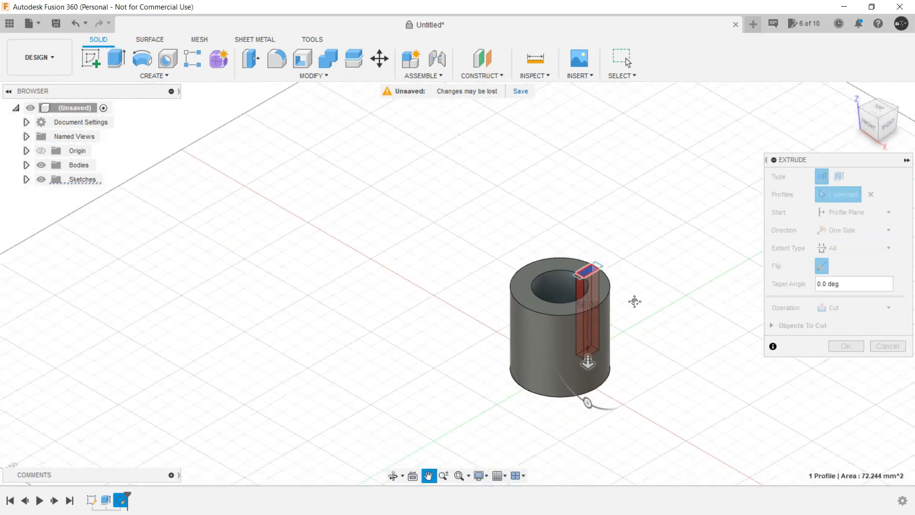
pyautogui.keyDown('shift'); pyautogui.moveTo(652, 317); pyautogui.dragTo(526, 301, button='middle'); pyautogui.keyUp('shift')
pyautogui.click(846, 346)
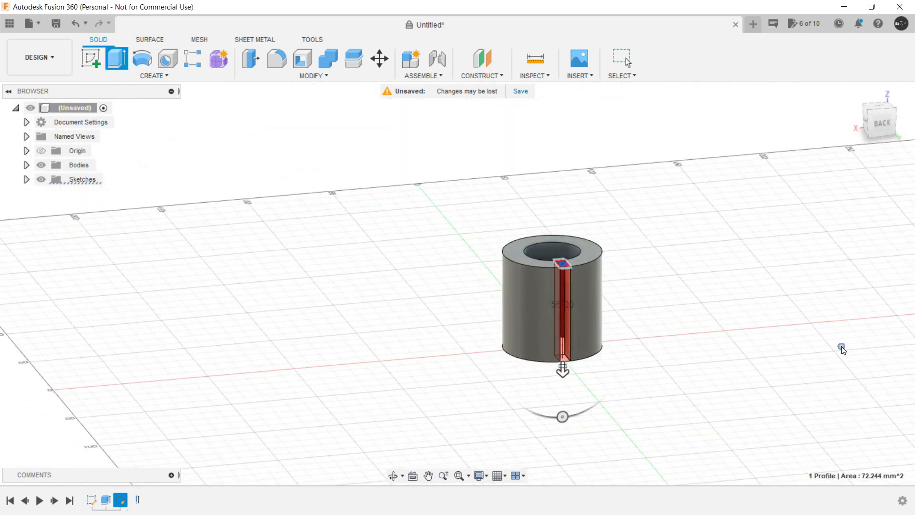
pyautogui.moveTo(309, 340)
pyautogui.keyDown('shift'); pyautogui.mouseDown(button='middle')
pyautogui.moveTo(436, 364)
pyautogui.moveTo(425, 359)
pyautogui.mouseUp(button='middle'); pyautogui.keyUp('shift')
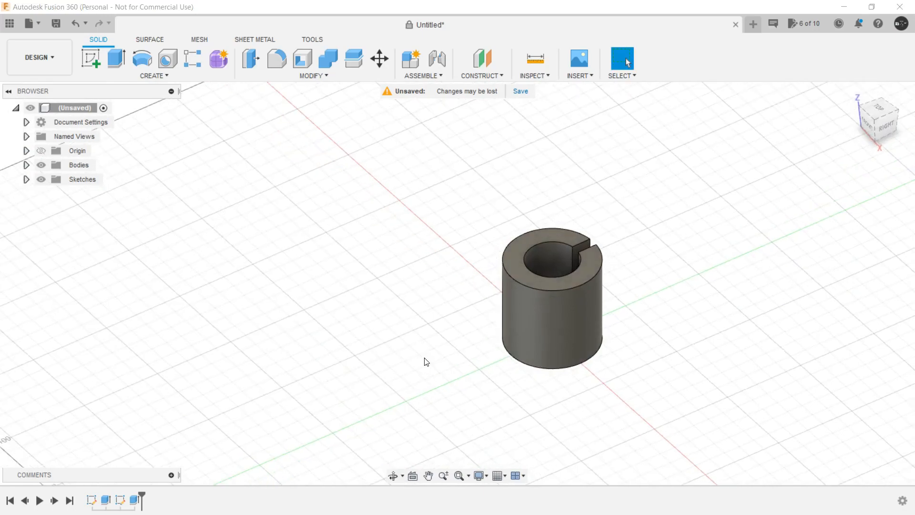
# Check the reference drawing for the base block and show the origin planes and axes.
pyautogui.hotkey('alt', 'Tab')
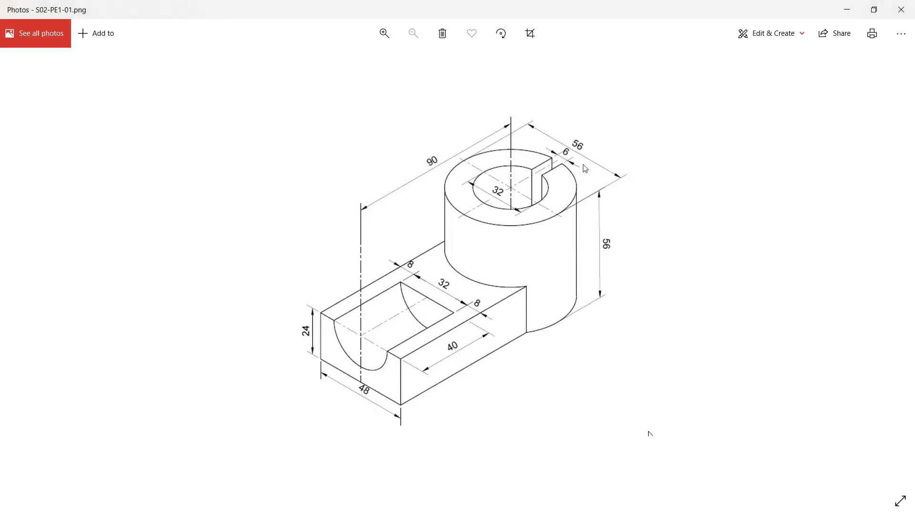
pyautogui.hotkey('alt', 'Tab')
pyautogui.moveTo(646, 358); pyautogui.dragTo(592, 307, button='middle')
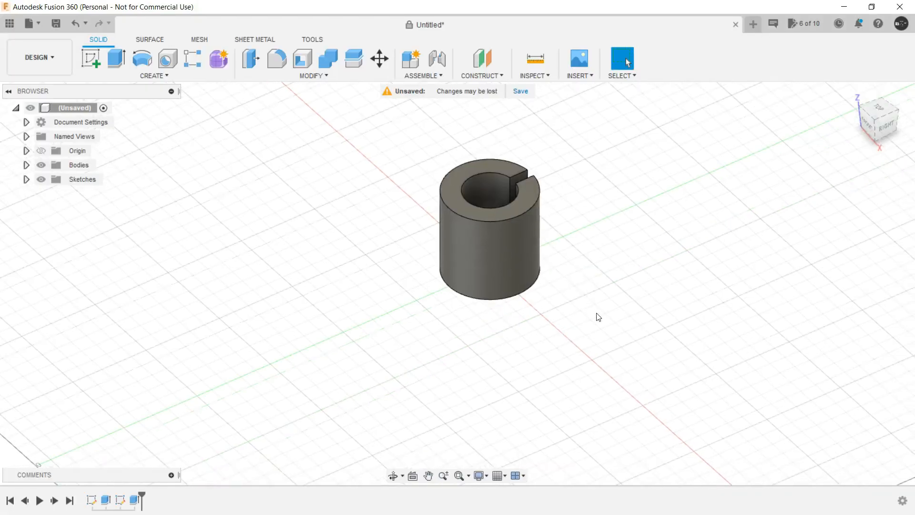
pyautogui.click(41, 151)
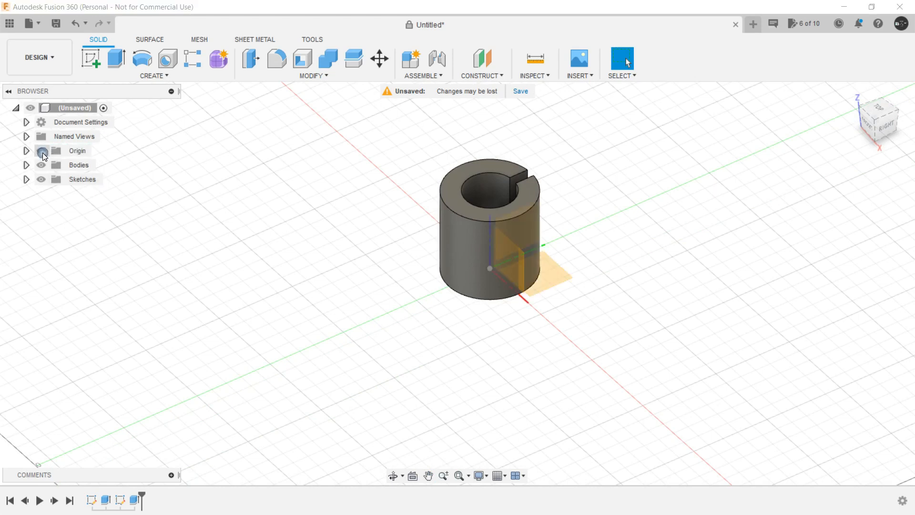
pyautogui.keyDown('shift'); pyautogui.moveTo(579, 324); pyautogui.dragTo(551, 301, button='middle'); pyautogui.keyUp('shift')
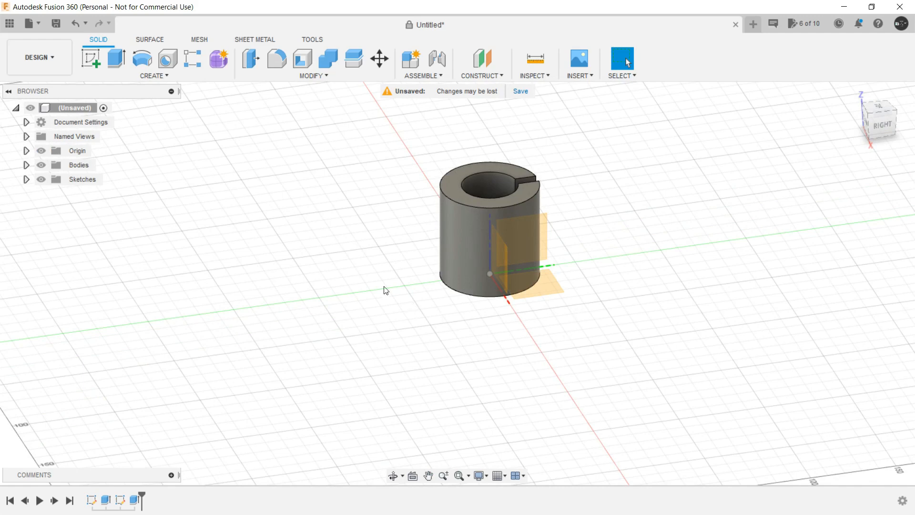
# Check the reference drawing for the base block's dimensions and start a new sketch on the horizontal XY origin plane.
pyautogui.hotkey('alt', 'Tab')
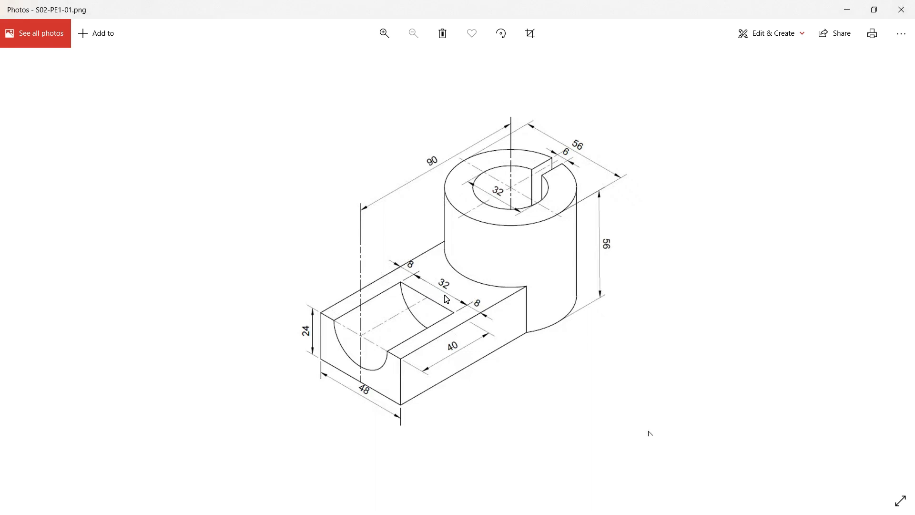
pyautogui.hotkey('alt', 'Tab')
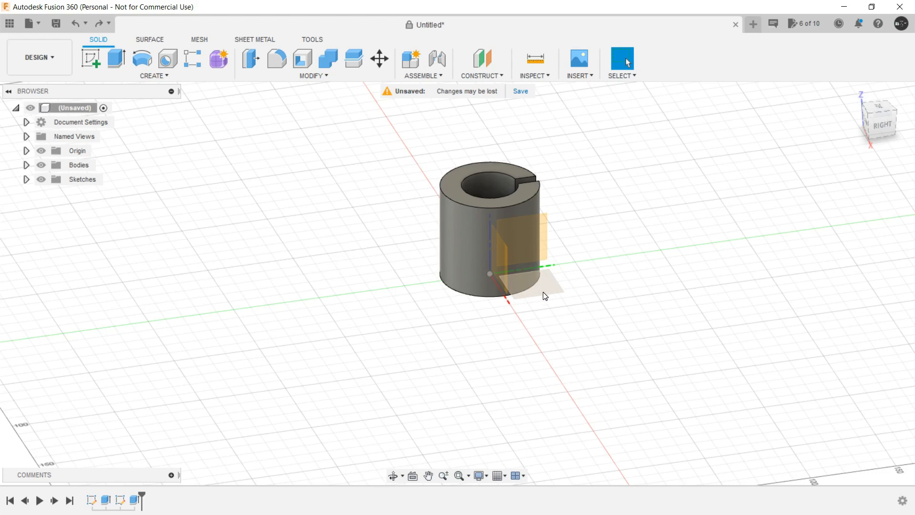
pyautogui.hotkey('alt', 'Tab')
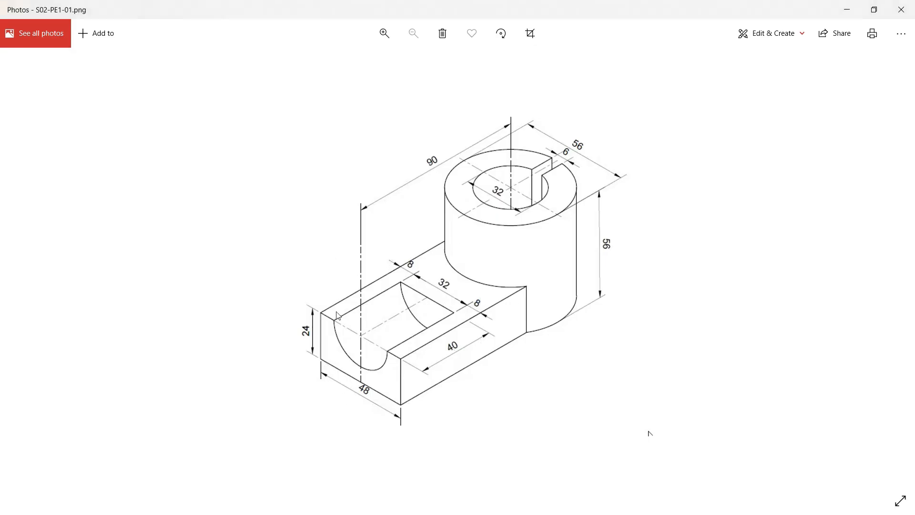
pyautogui.hotkey('alt', 'Tab')
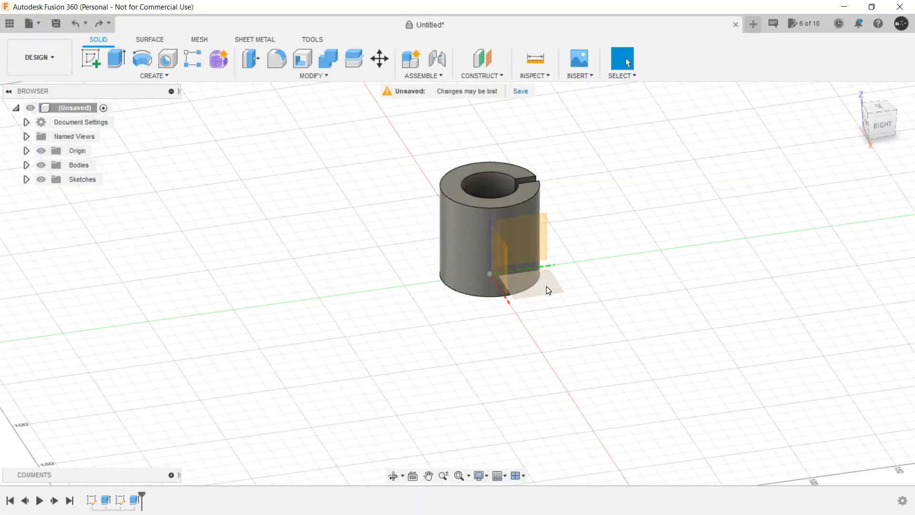
pyautogui.click(90, 62)
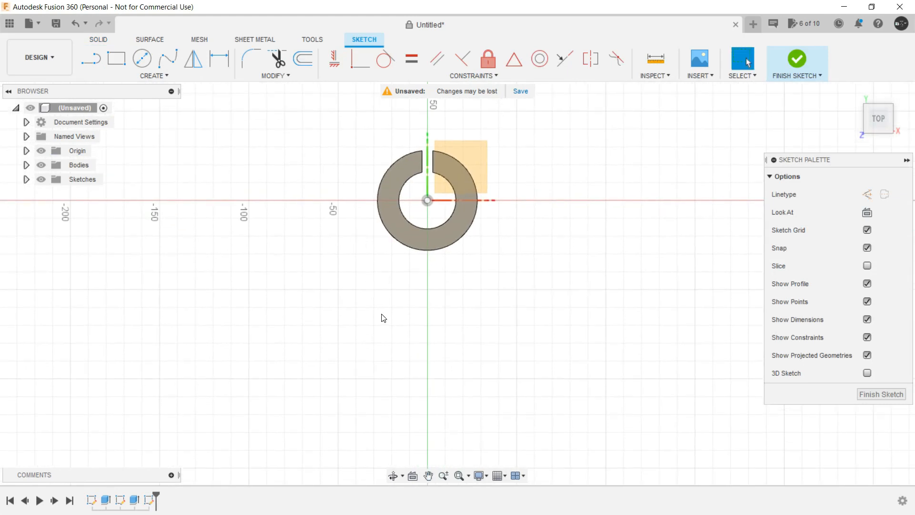
# Draw a center rectangle 48 mm wide and 90 mm long, centered on the negative Y axis below the cylinder ring.
pyautogui.click(154, 76)
pyautogui.moveTo(153, 101)
pyautogui.click(223, 129)
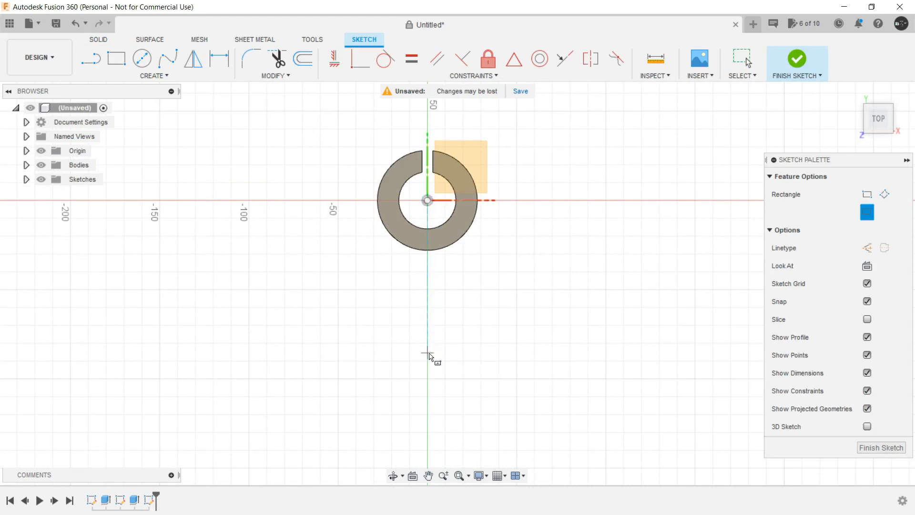
pyautogui.click(427, 326)
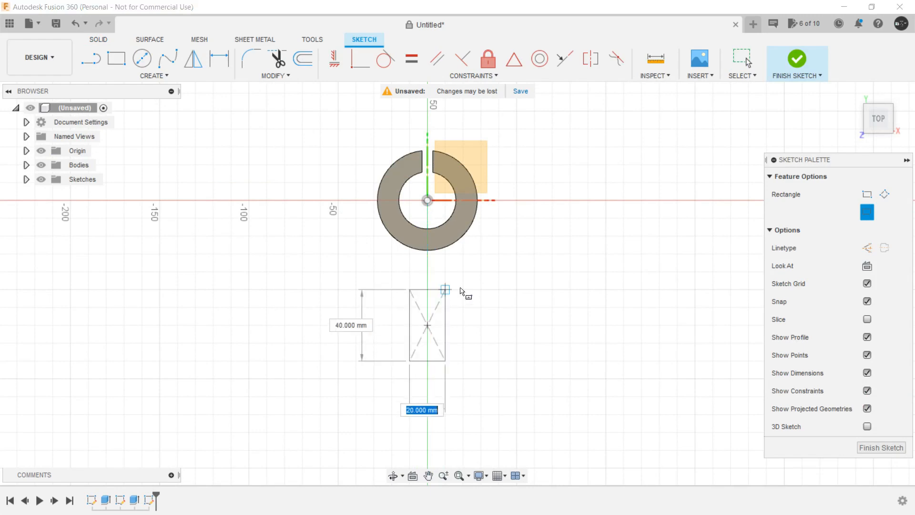
pyautogui.hotkey('alt', 'Tab')
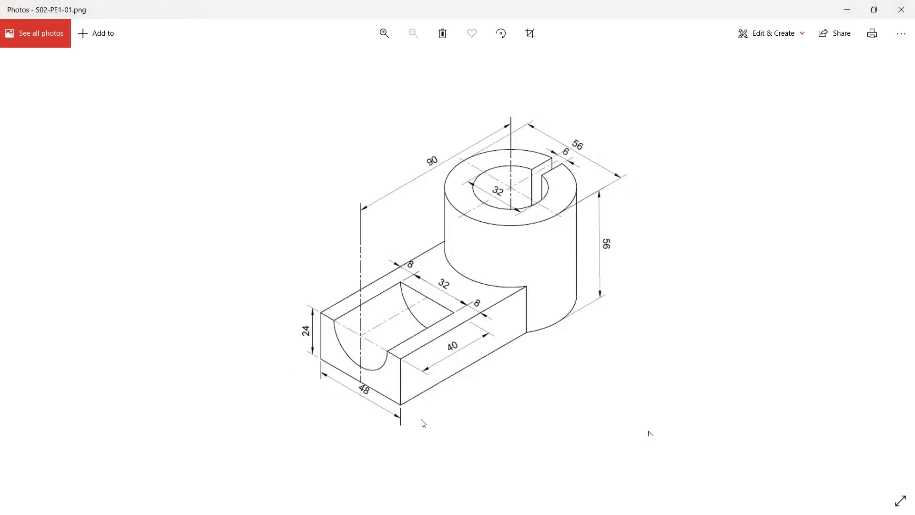
pyautogui.hotkey('alt', 'Tab')
pyautogui.write('48')
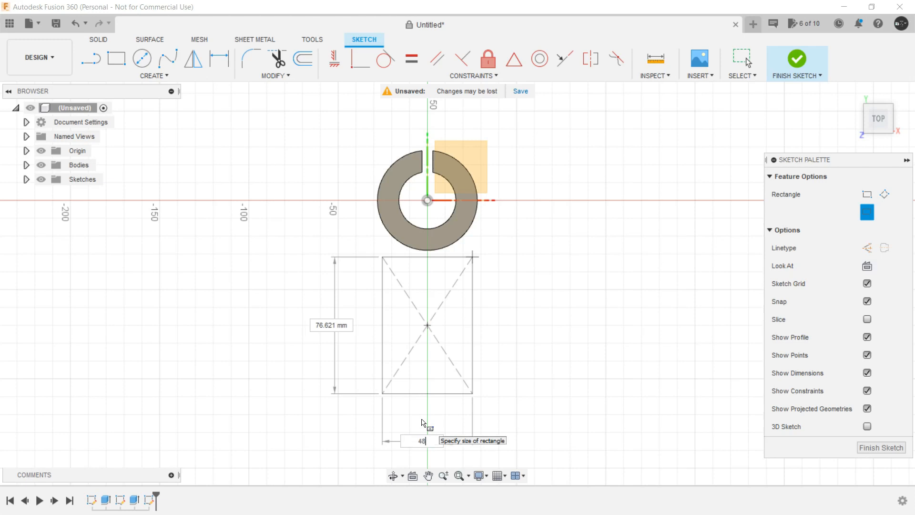
pyautogui.press('Tab')
pyautogui.hotkey('alt', 'Tab')
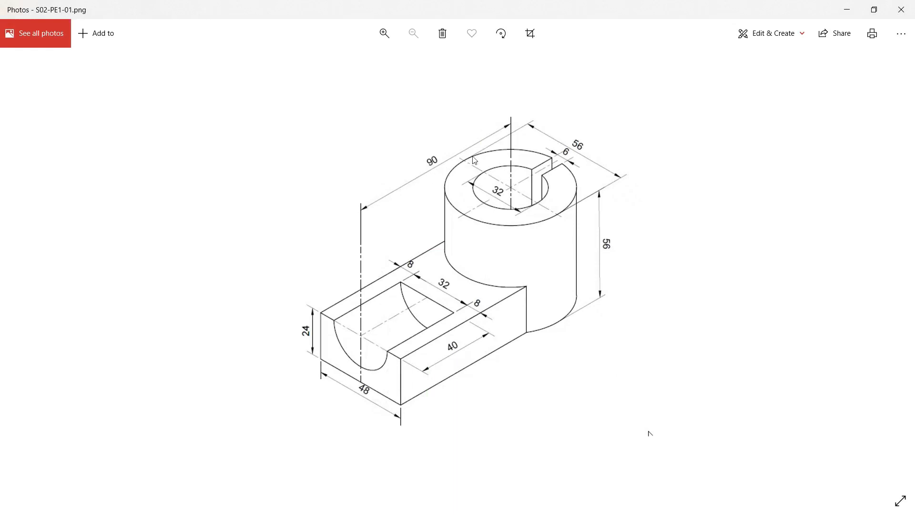
pyautogui.hotkey('alt', 'Tab')
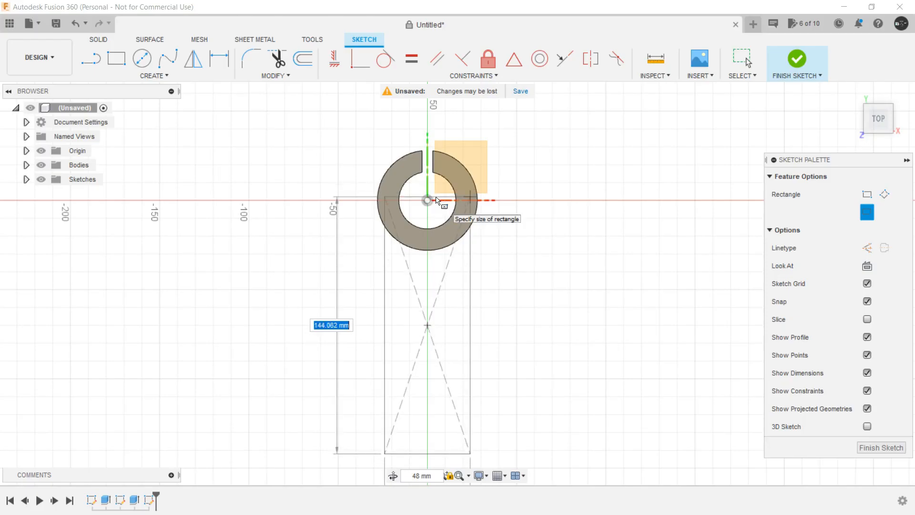
pyautogui.write('90')
pyautogui.press('Tab')
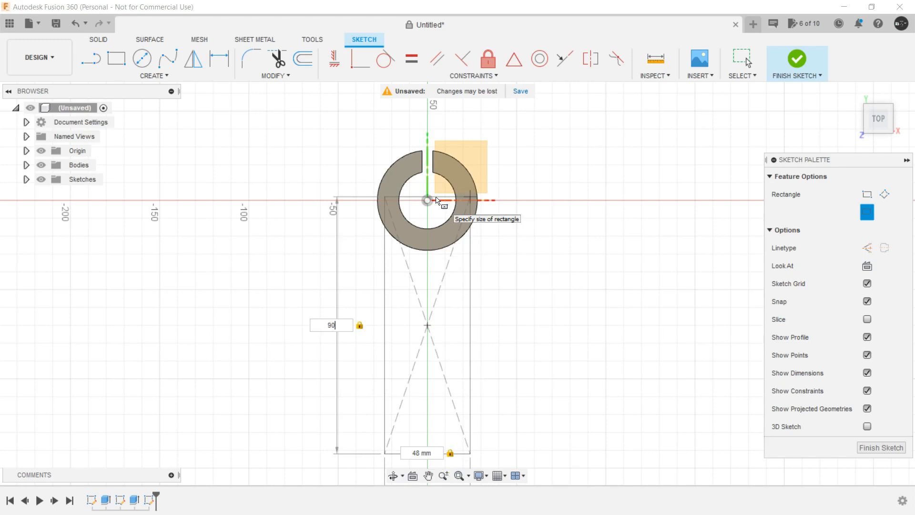
pyautogui.press('Return')
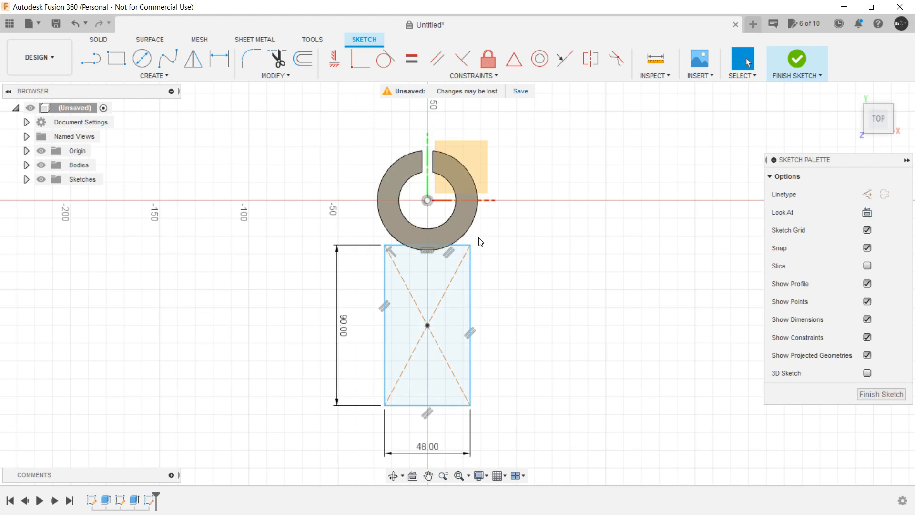
# Constrain the rectangle's edge nearest the cylinder coincident with the origin point, and finish the sketch.
pyautogui.click(455, 246)
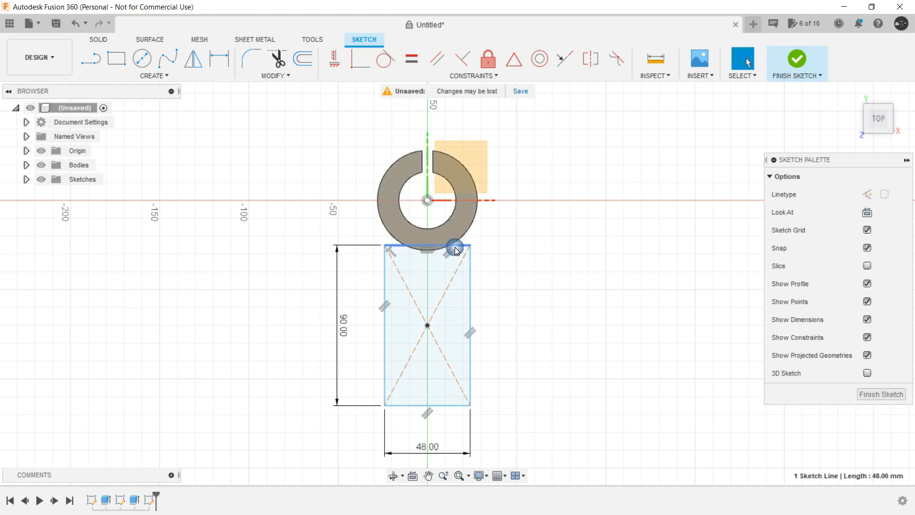
pyautogui.keyDown('shift'); pyautogui.click(429, 204); pyautogui.keyUp('shift')
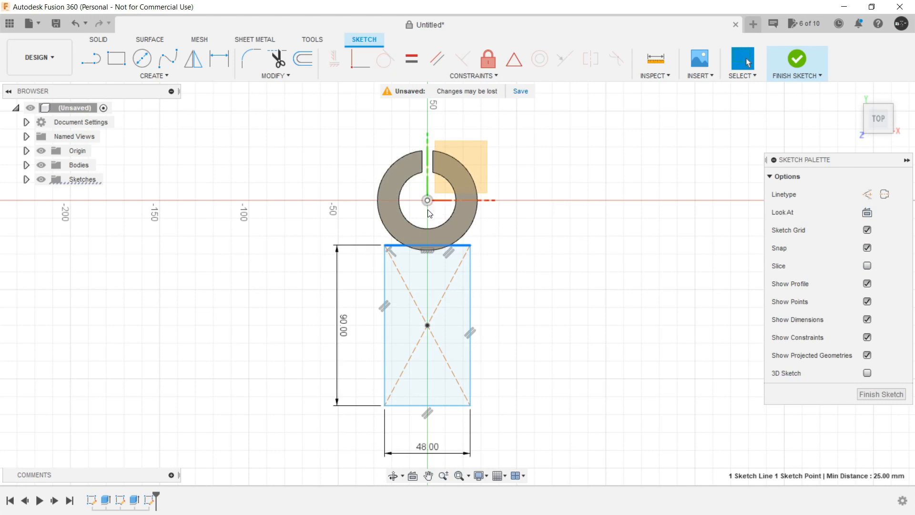
pyautogui.click(356, 64)
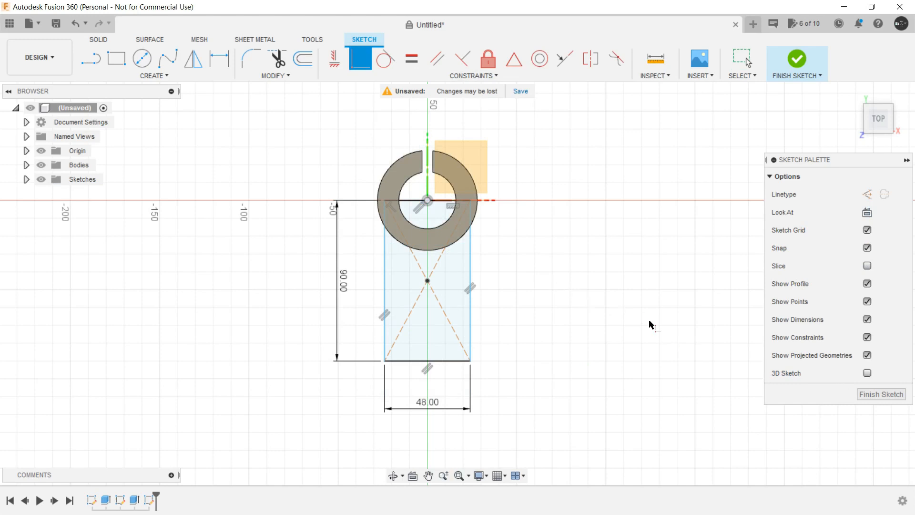
pyautogui.click(881, 394)
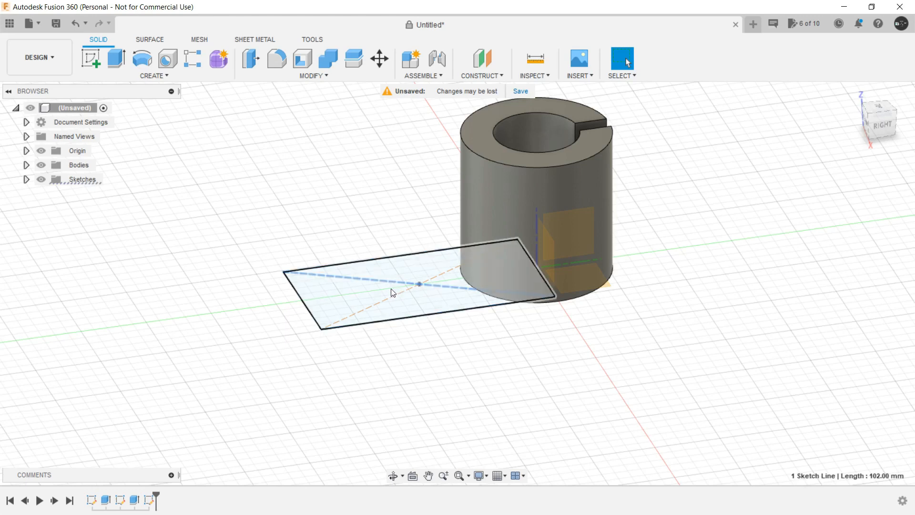
pyautogui.click(383, 293)
pyautogui.rightClick(382, 290)
pyautogui.click(422, 273)
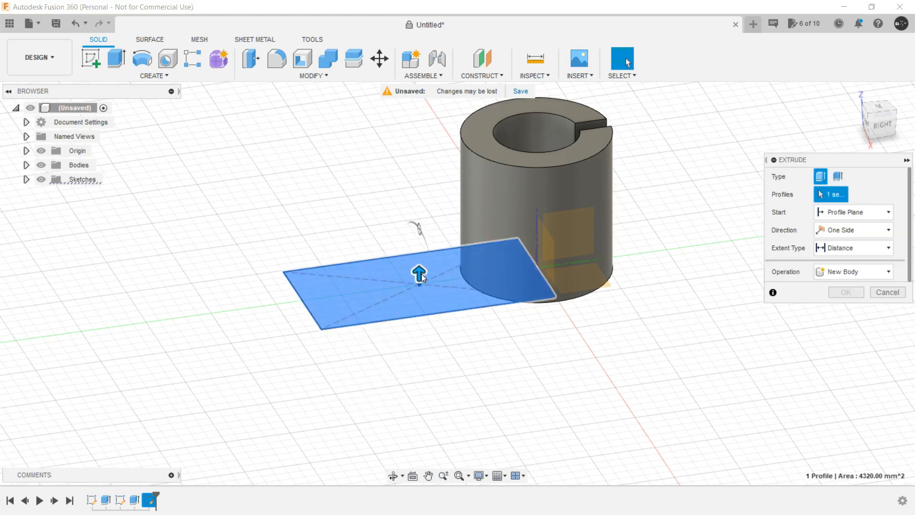
pyautogui.keyDown('shift'); pyautogui.moveTo(577, 369); pyautogui.dragTo(638, 368, button='middle'); pyautogui.keyUp('shift')
pyautogui.moveTo(432, 284); pyautogui.dragTo(468, 272)
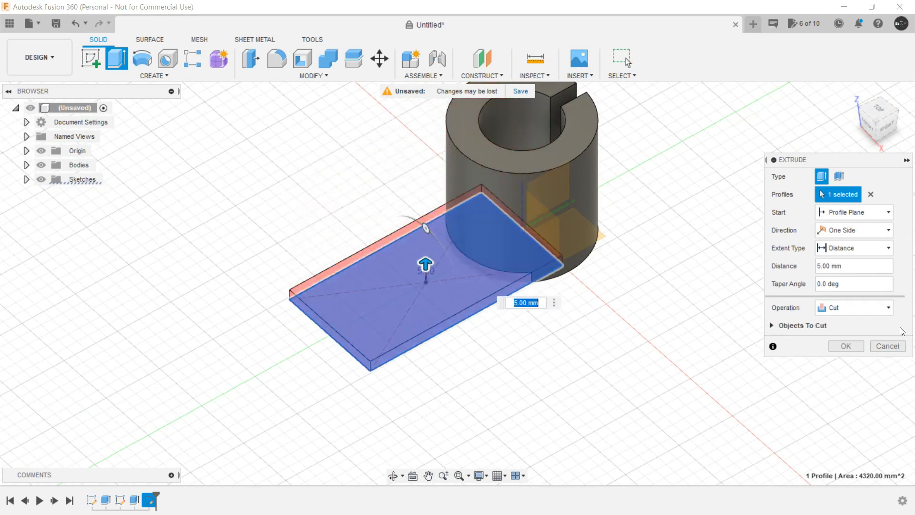
pyautogui.click(857, 307)
pyautogui.click(835, 324)
pyautogui.moveTo(434, 271); pyautogui.dragTo(456, 165)
pyautogui.moveTo(666, 190)
pyautogui.keyDown('shift'); pyautogui.mouseDown(button='middle')
pyautogui.moveTo(639, 176)
pyautogui.moveTo(676, 172)
pyautogui.mouseUp(button='middle'); pyautogui.keyUp('shift')
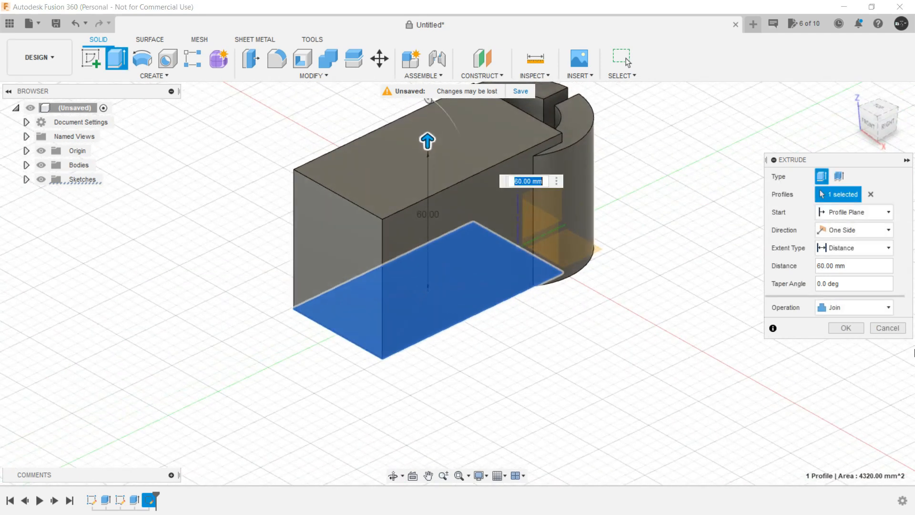
pyautogui.click(888, 329)
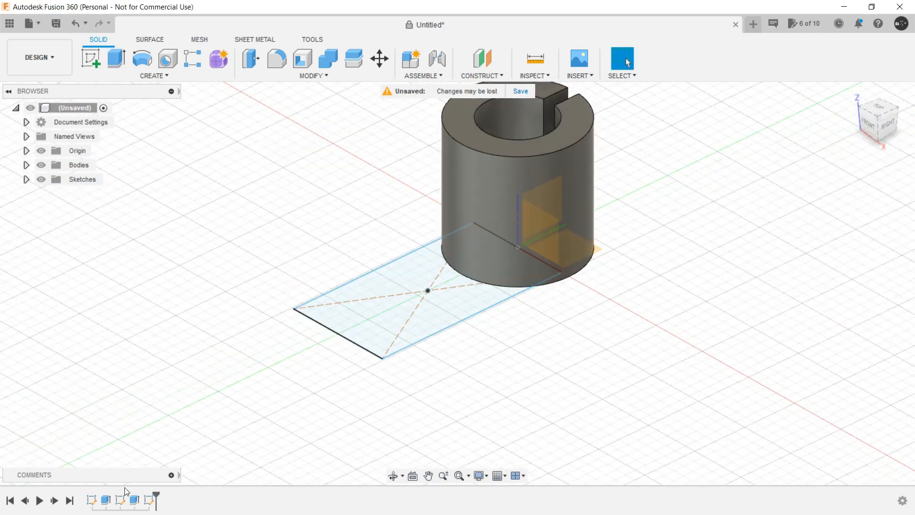
# Edit the base rectangle sketch to project the cylinder's outer circular edge into it, and finish the sketch.
pyautogui.rightClick(149, 500)
pyautogui.click(199, 377)
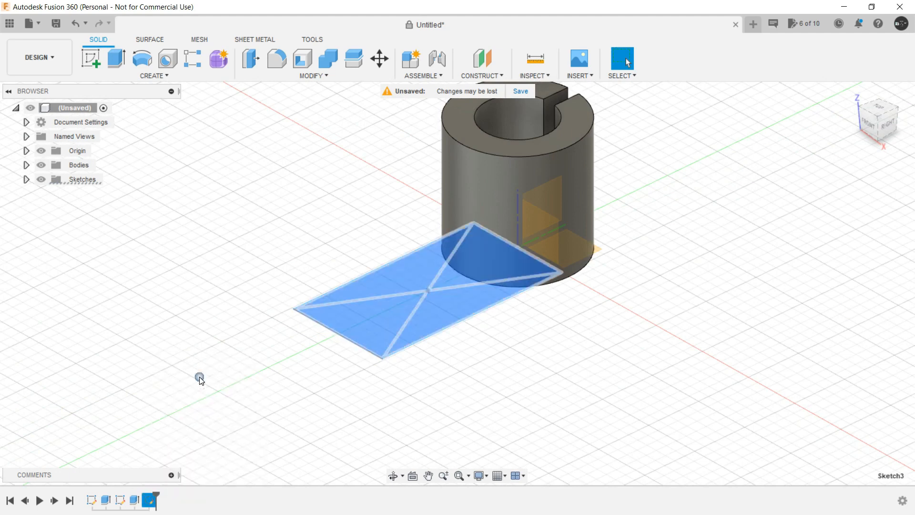
pyautogui.moveTo(623, 362); pyautogui.dragTo(601, 343, button='middle')
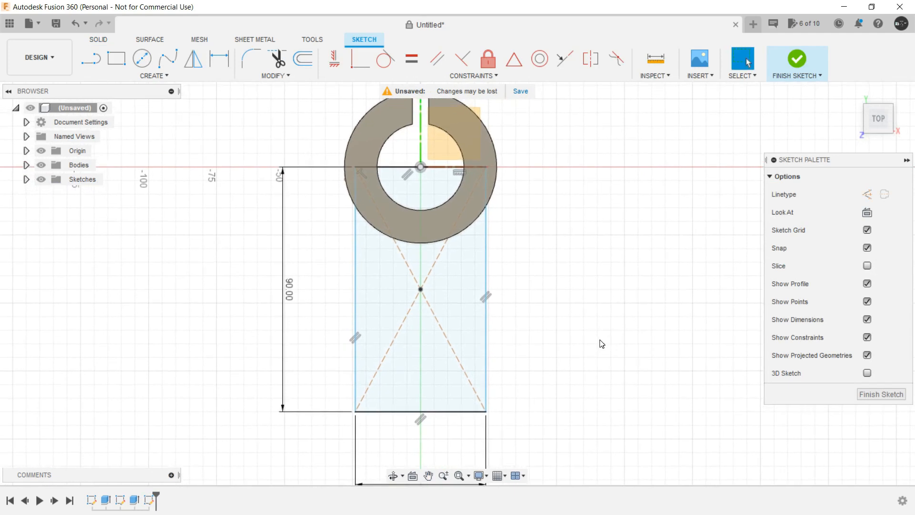
pyautogui.click(138, 75)
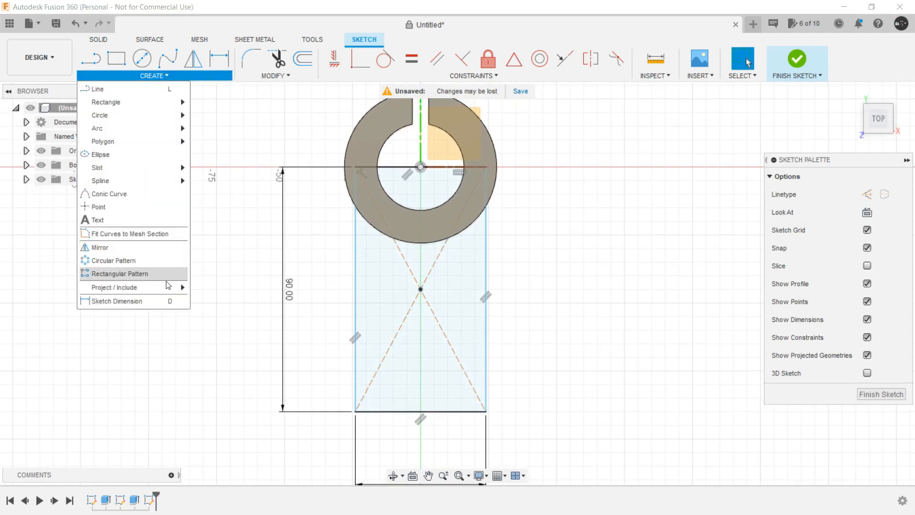
pyautogui.moveTo(167, 288)
pyautogui.click(219, 288)
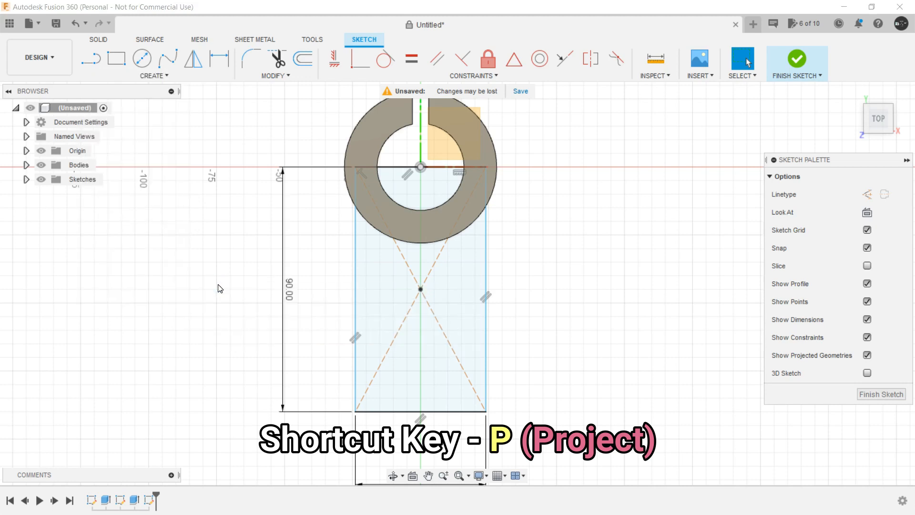
pyautogui.click(399, 242)
pyautogui.click(707, 235)
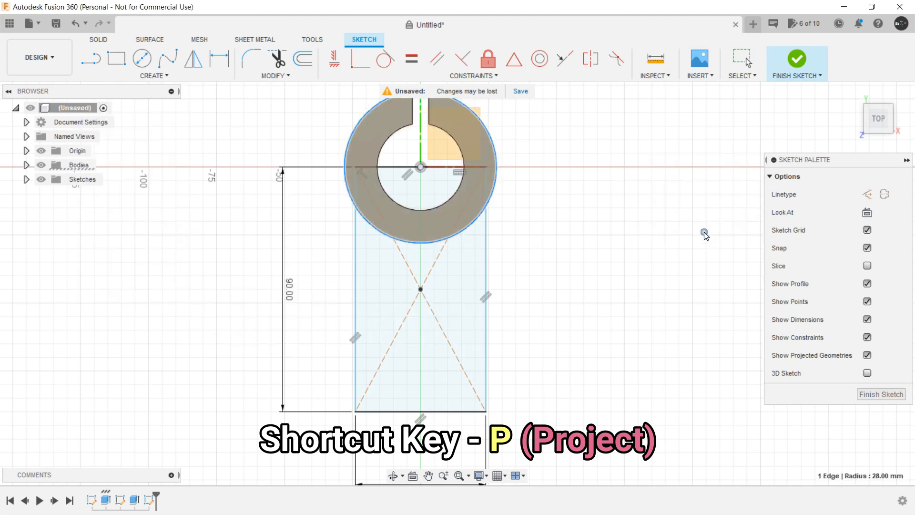
pyautogui.click(874, 396)
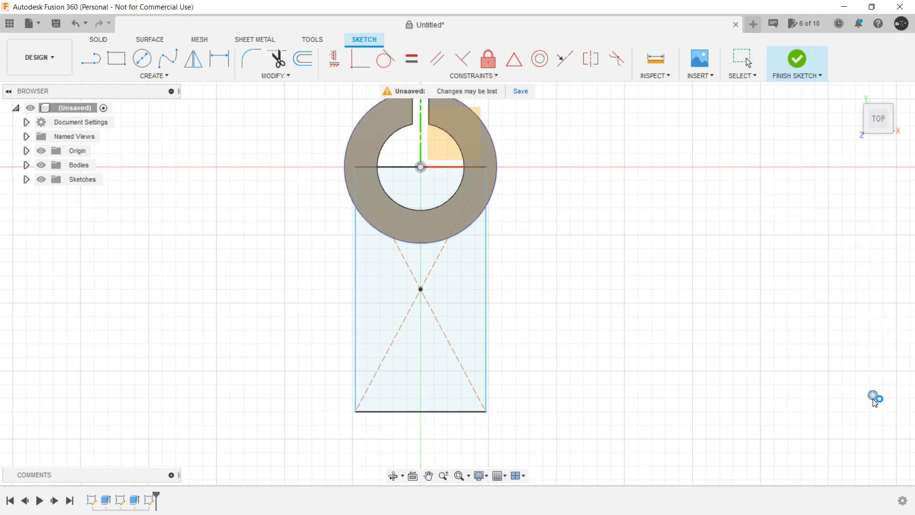
# Extrude the rectangle area outside the cylinder upward 24 mm as a Join to form the base block.
pyautogui.click(397, 321)
pyautogui.rightClick(397, 322)
pyautogui.click(424, 304)
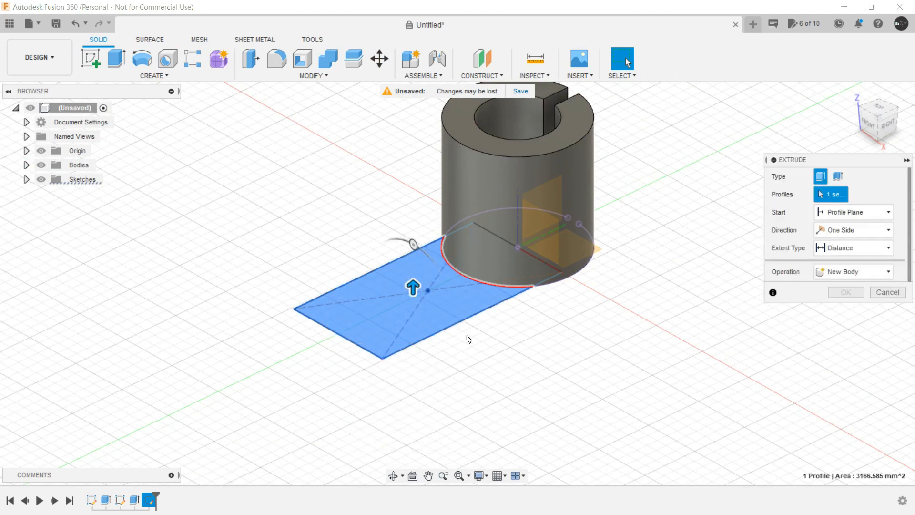
pyautogui.moveTo(413, 291); pyautogui.dragTo(422, 264)
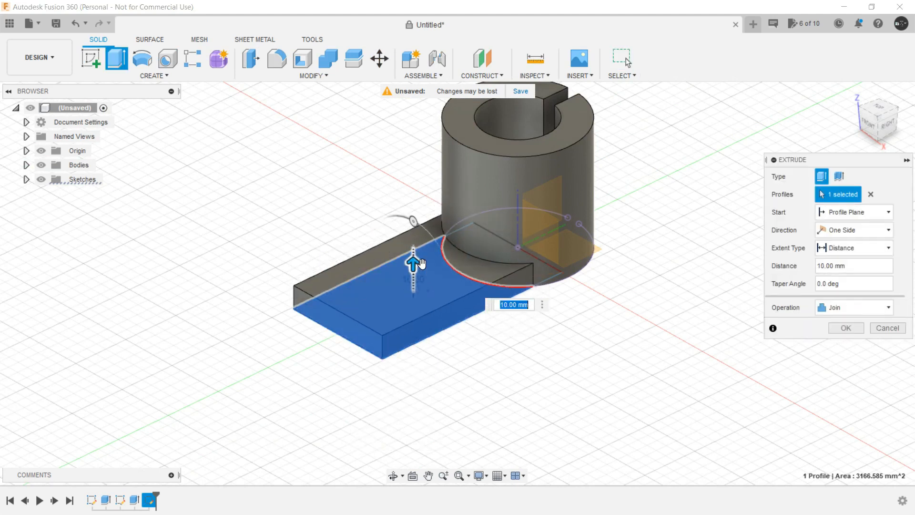
pyautogui.hotkey('alt', 'Tab')
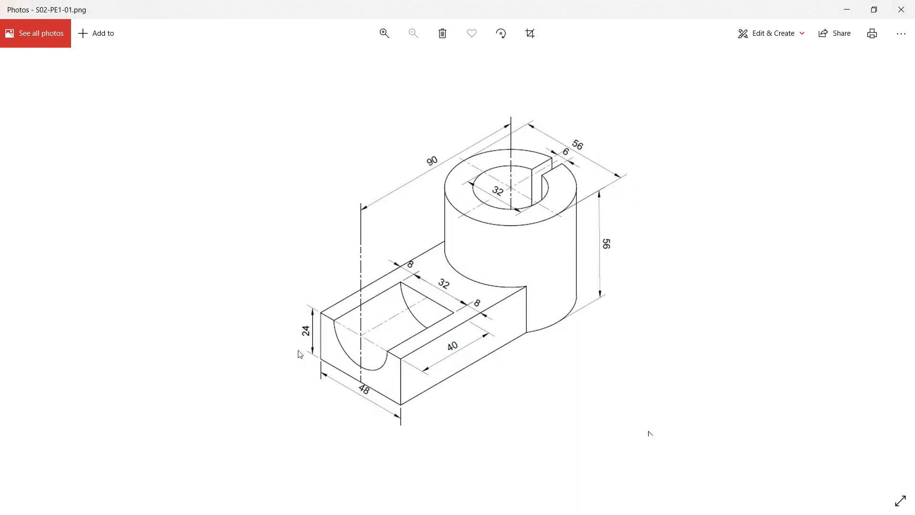
pyautogui.hotkey('alt', 'Tab')
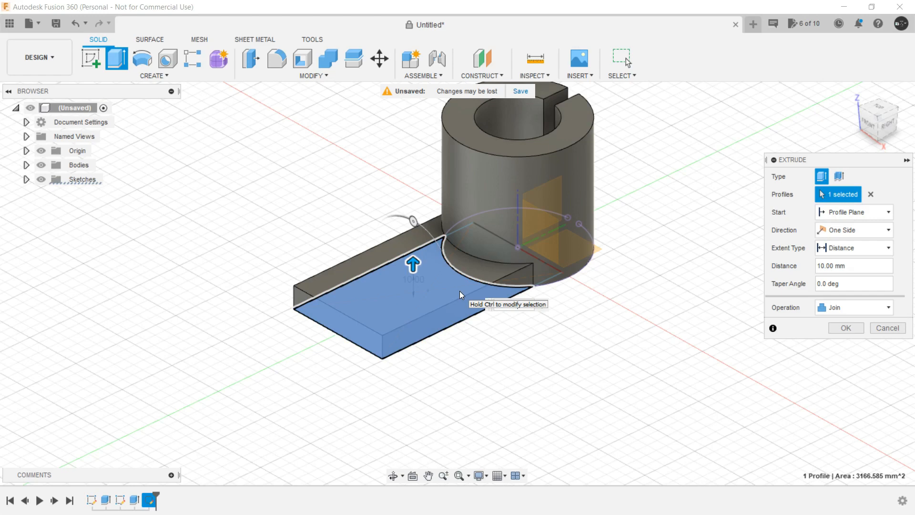
pyautogui.write('24')
pyautogui.hotkey('alt', 'Tab')
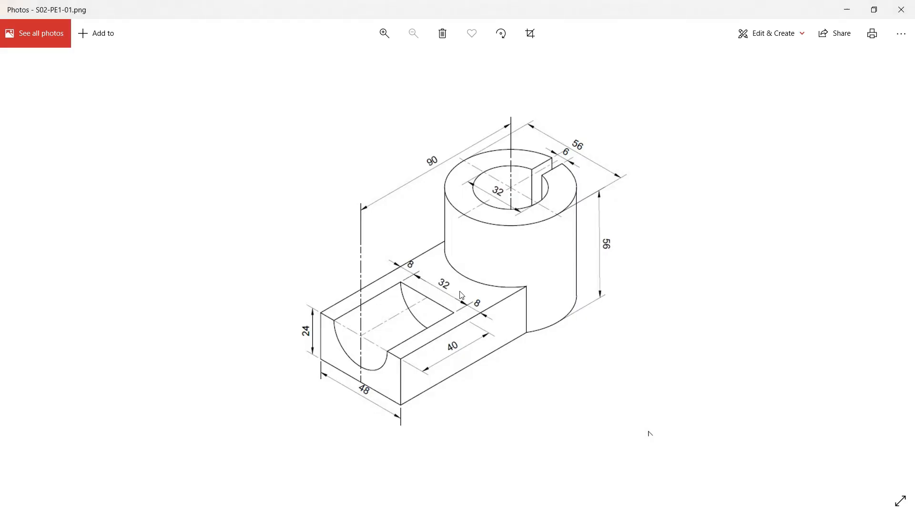
pyautogui.hotkey('alt', 'Tab')
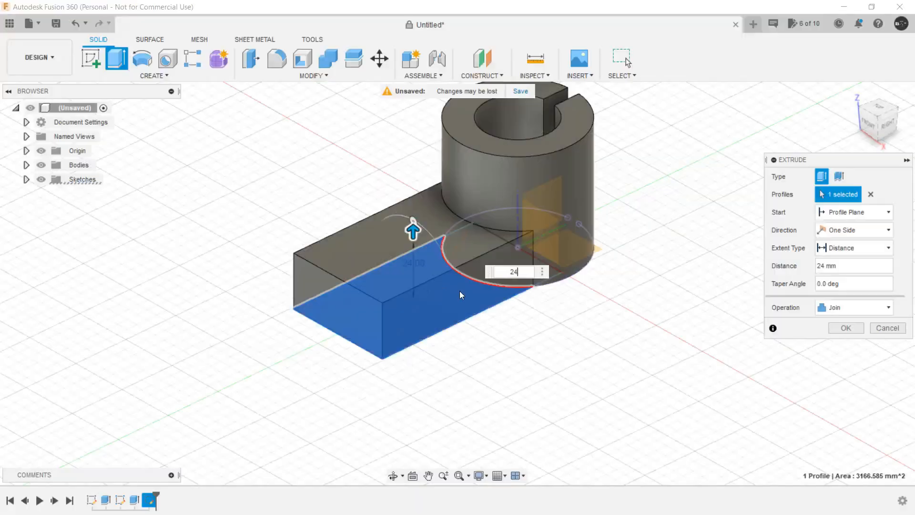
pyautogui.press('Return')
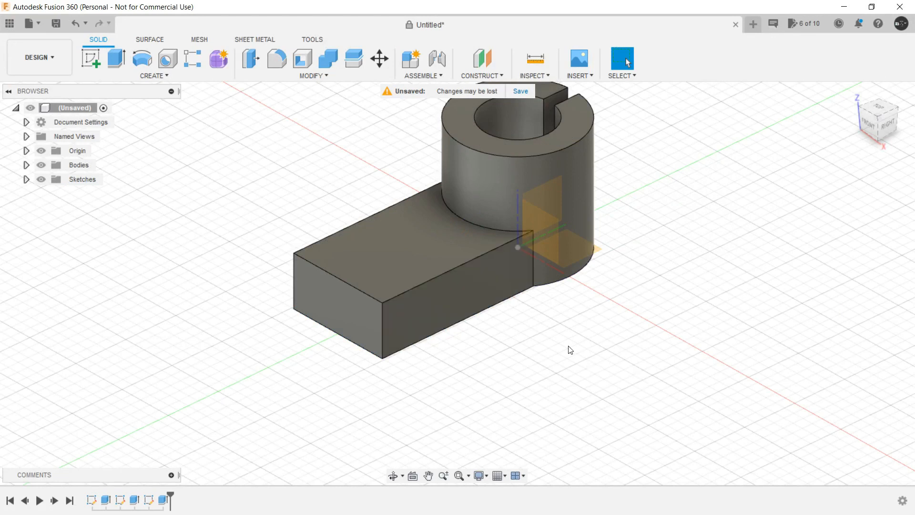
# Hide the origin planes and axes and check the reference drawing for the rounded pocket's dimensions.
pyautogui.click(41, 151)
pyautogui.keyDown('shift'); pyautogui.moveTo(153, 215); pyautogui.dragTo(173, 211, button='middle'); pyautogui.keyUp('shift')
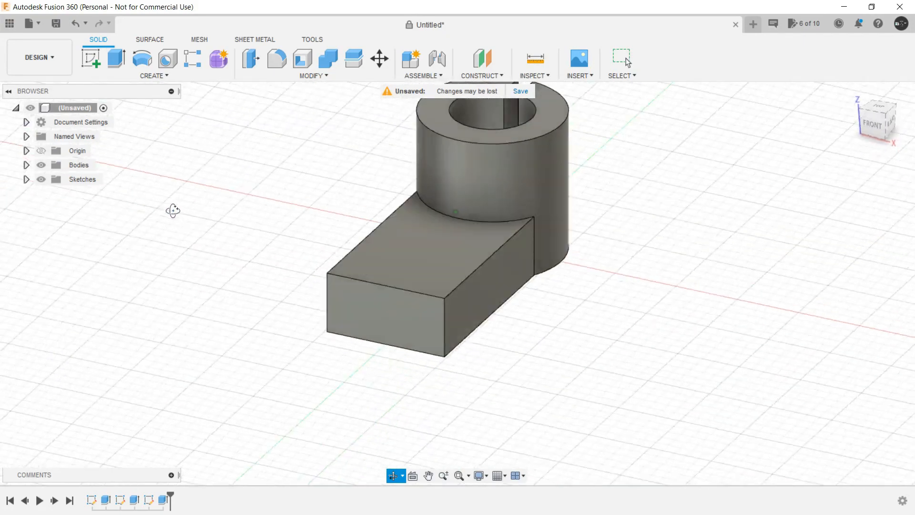
pyautogui.hotkey('alt', 'Tab')
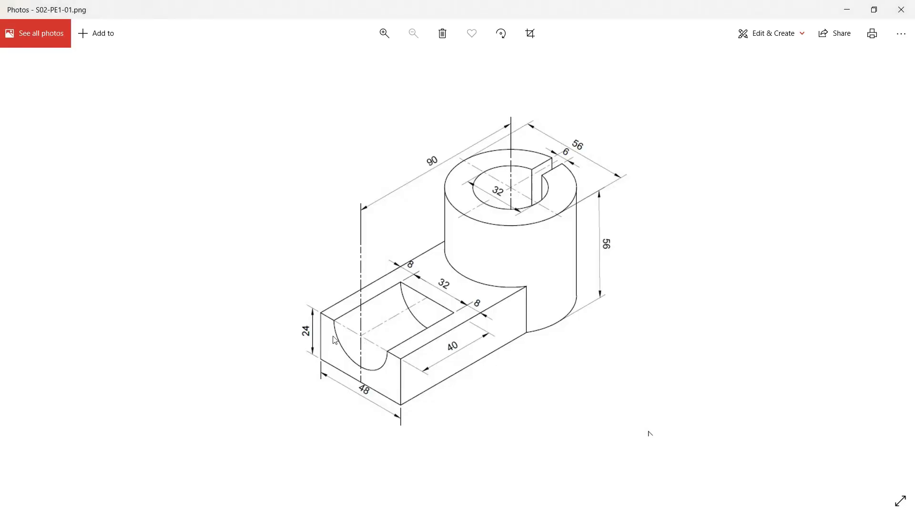